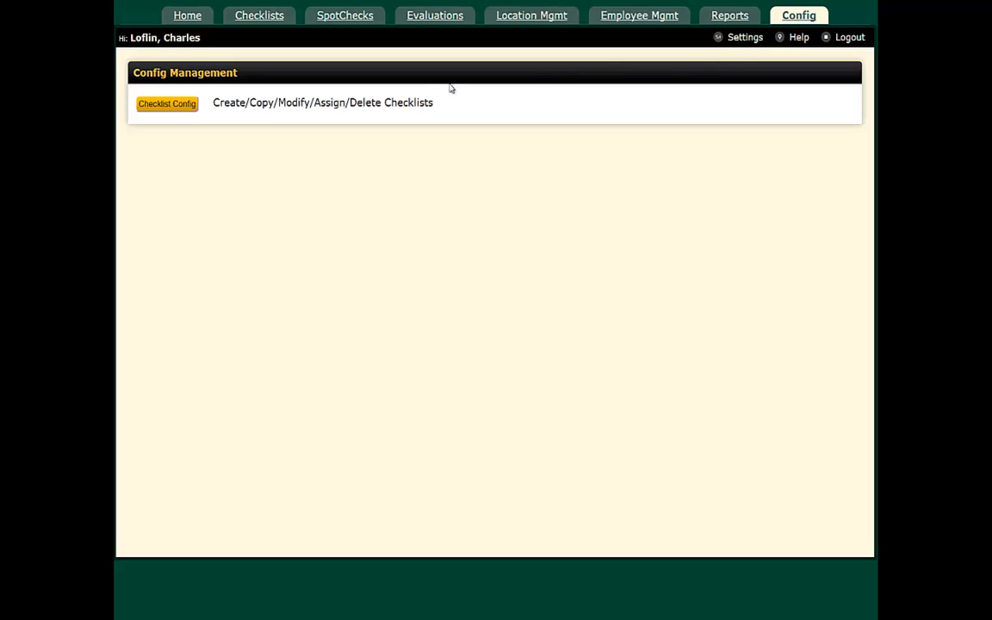
Step: Open the checklist configuration, review the available checklists, and load the Example1 - Morning template
{"action": "left_click", "coordinate": [193, 105]}
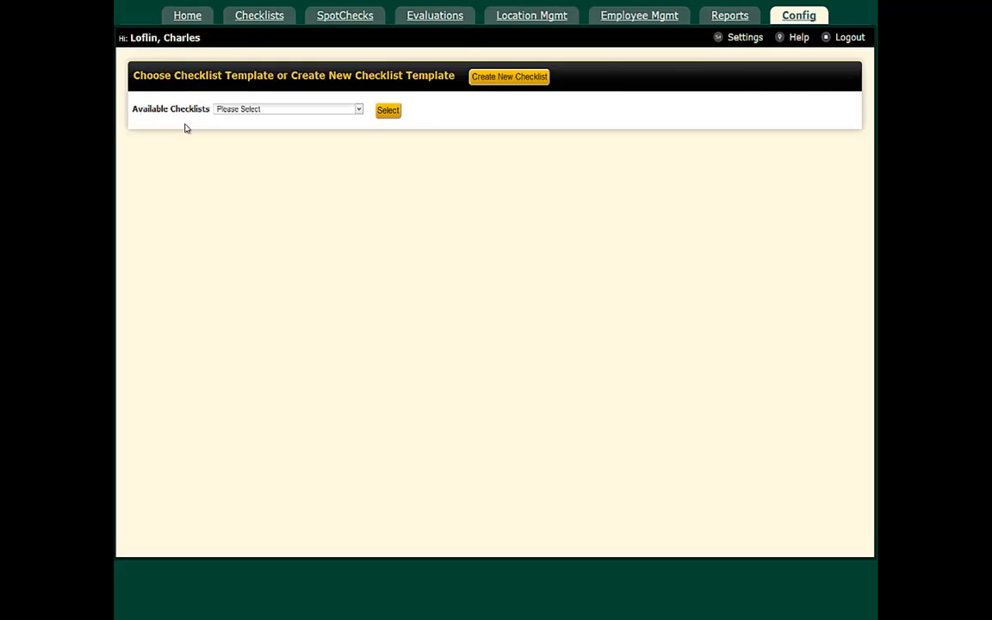
{"action": "left_click", "coordinate": [358, 109]}
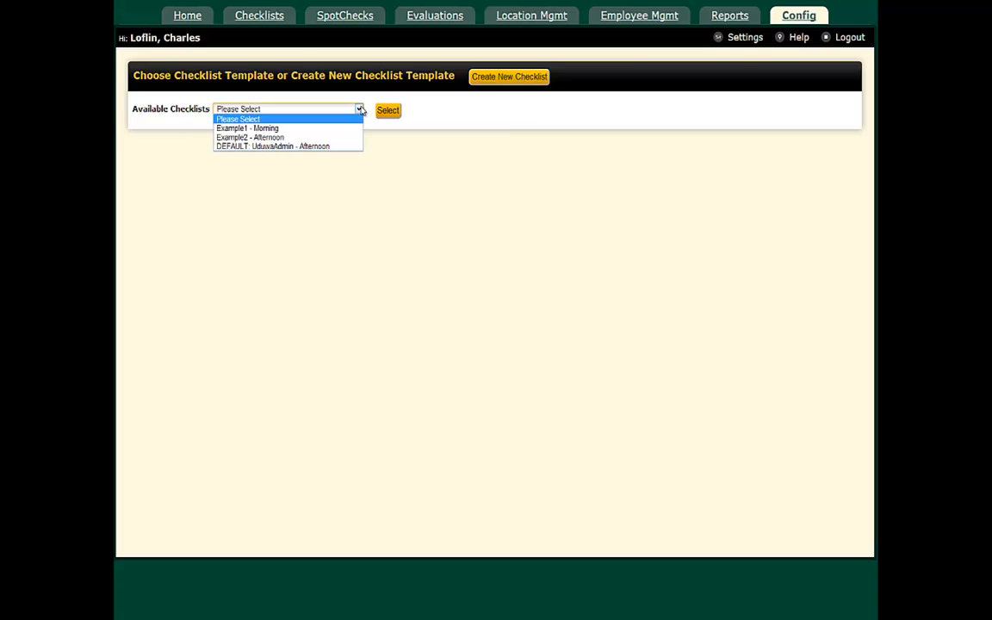
{"action": "left_click", "coordinate": [356, 150]}
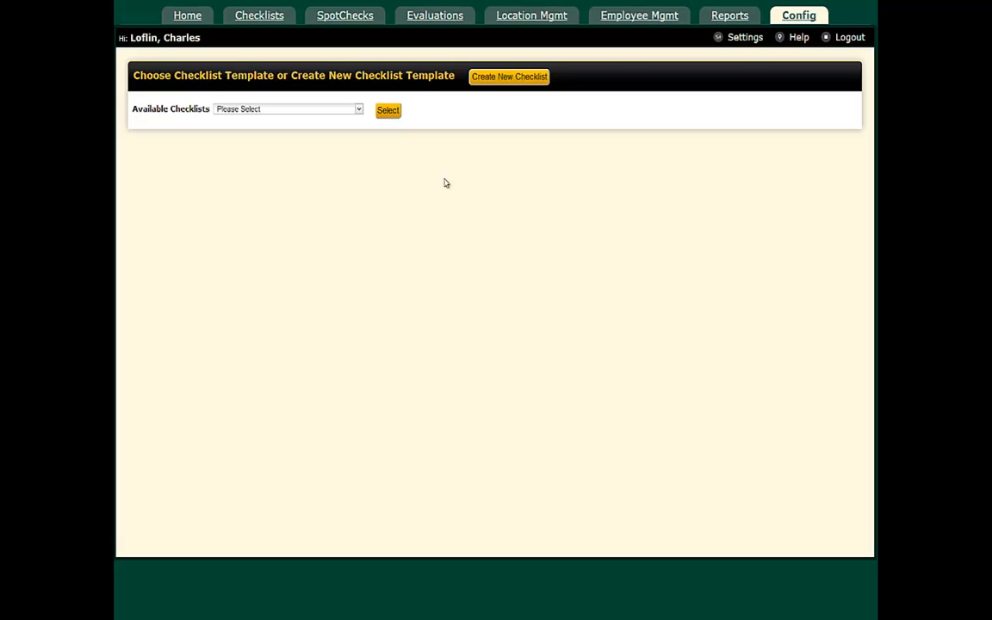
{"action": "left_click", "coordinate": [352, 112]}
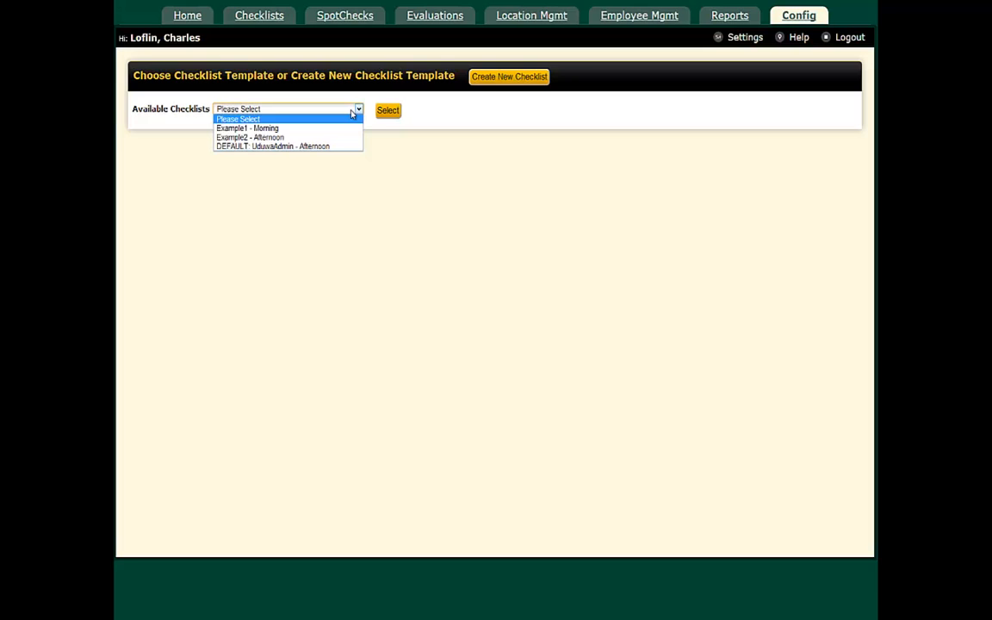
{"action": "left_click", "coordinate": [332, 126]}
{"action": "left_click", "coordinate": [388, 110]}
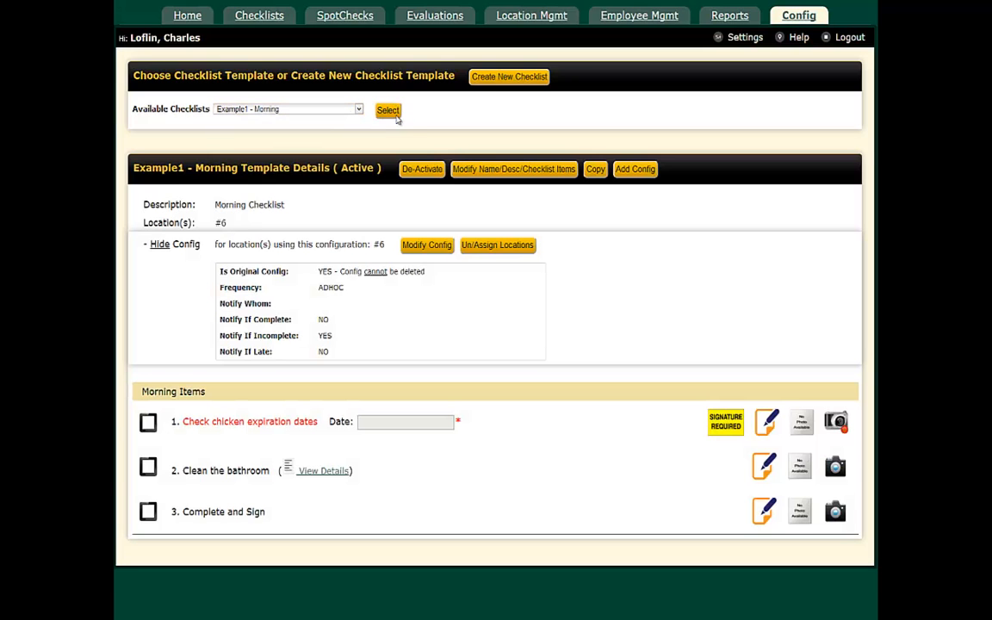
Step: De-activate the Example1 - Morning template and look at its entry among the available checklists
{"action": "left_click", "coordinate": [441, 169]}
{"action": "left_click", "coordinate": [516, 97]}
{"action": "left_click", "coordinate": [360, 139]}
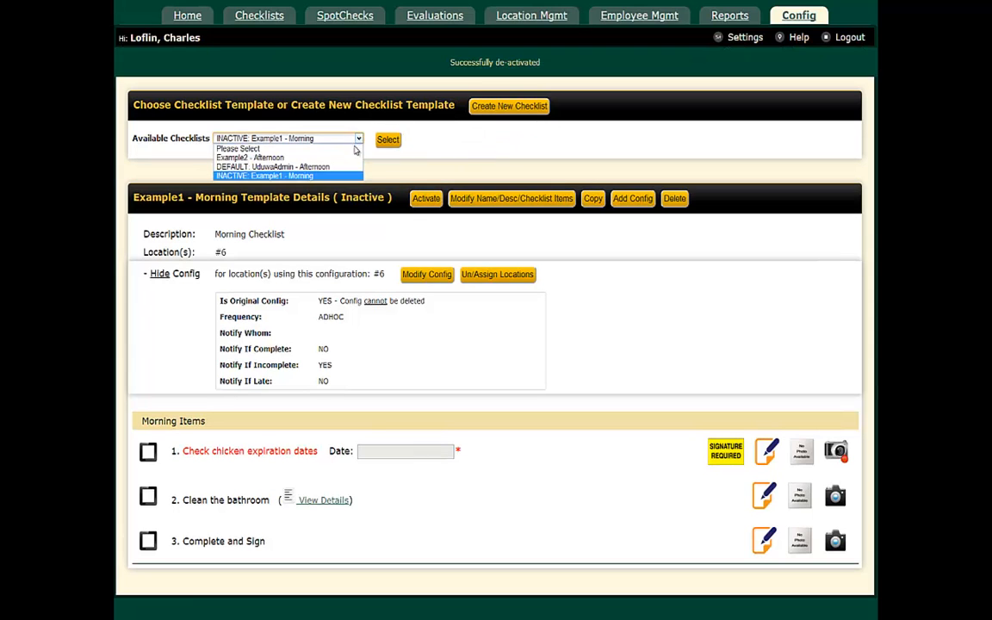
{"action": "left_click", "coordinate": [392, 177]}
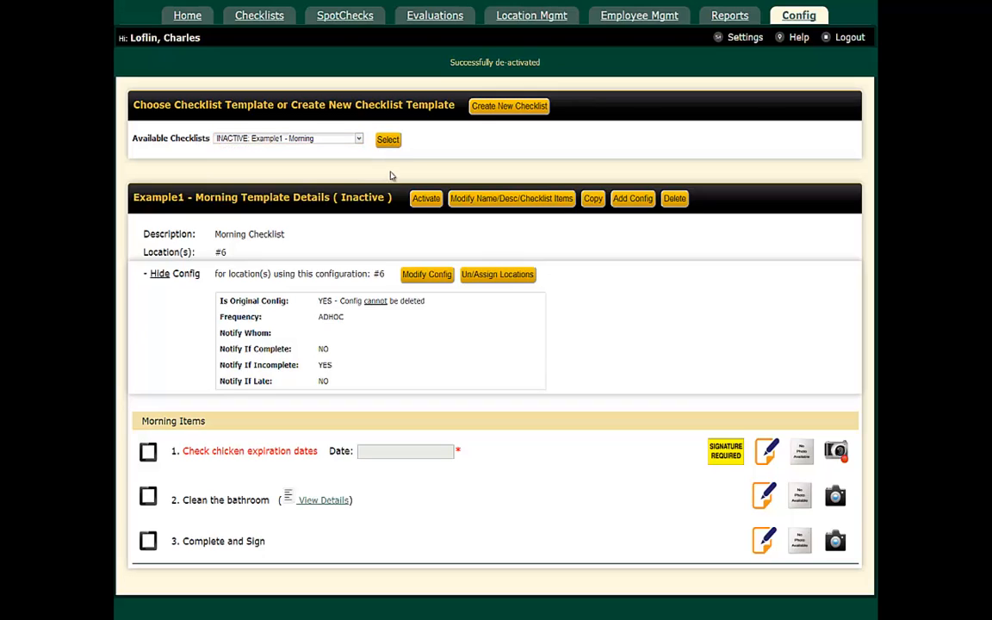
Step: Check which checklist templates are offered for starting a new checklist at location #6
{"action": "left_click", "coordinate": [258, 17]}
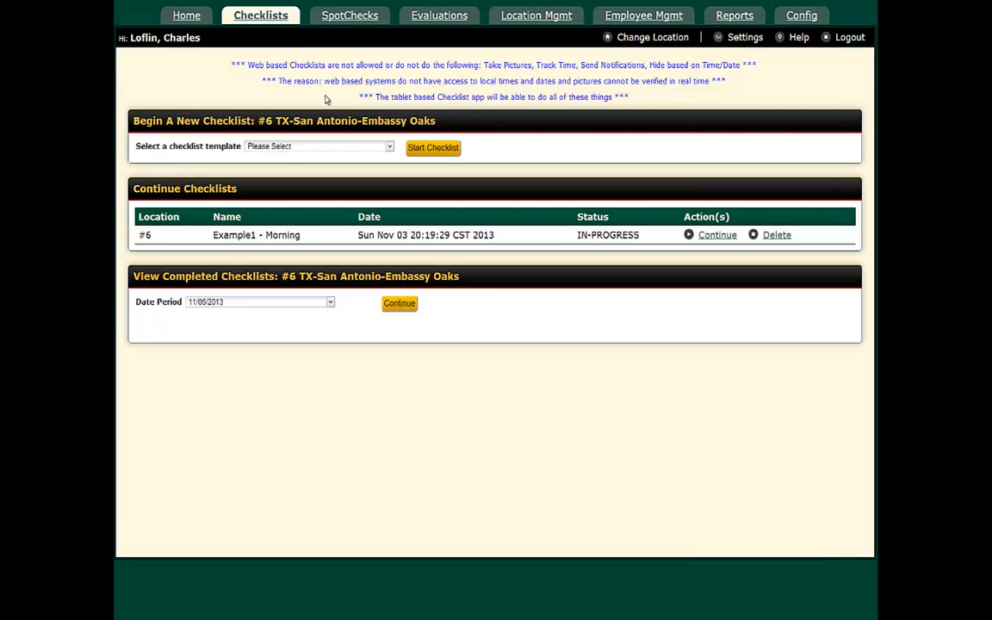
{"action": "left_click", "coordinate": [333, 147]}
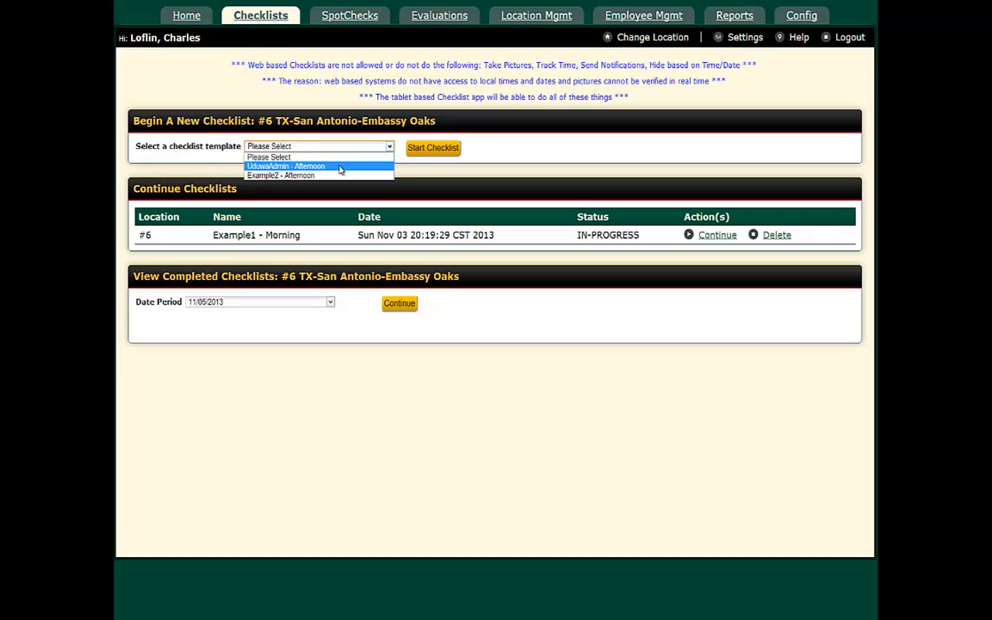
{"action": "left_click", "coordinate": [389, 148]}
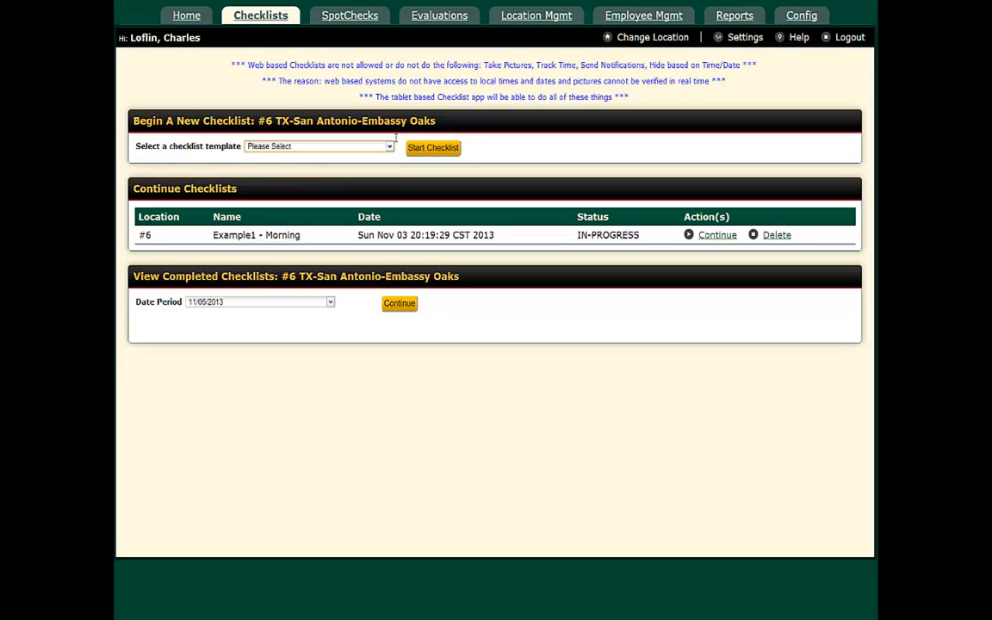
Step: Activate the inactive Example1 - Morning template and check the templates offered for a new checklist
{"action": "left_click", "coordinate": [801, 16]}
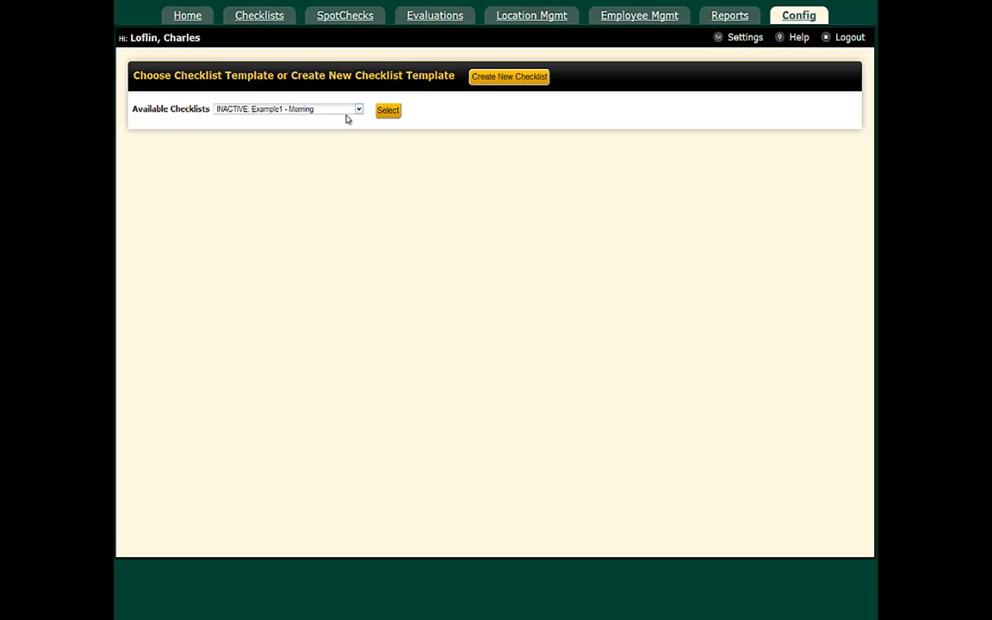
{"action": "left_click", "coordinate": [386, 112]}
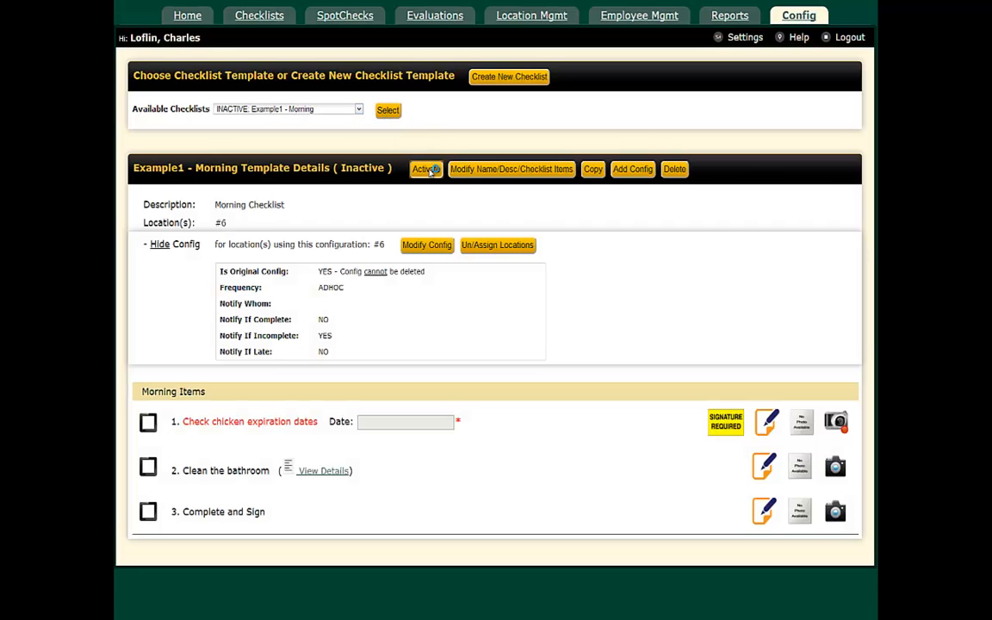
{"action": "left_click", "coordinate": [425, 169]}
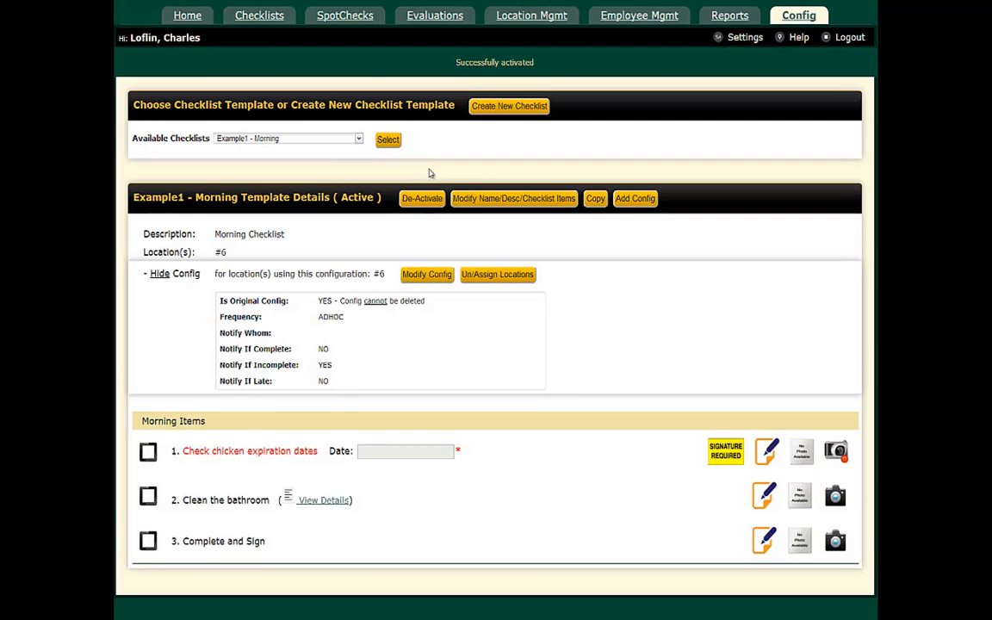
{"action": "left_click", "coordinate": [249, 17]}
{"action": "left_click", "coordinate": [390, 147]}
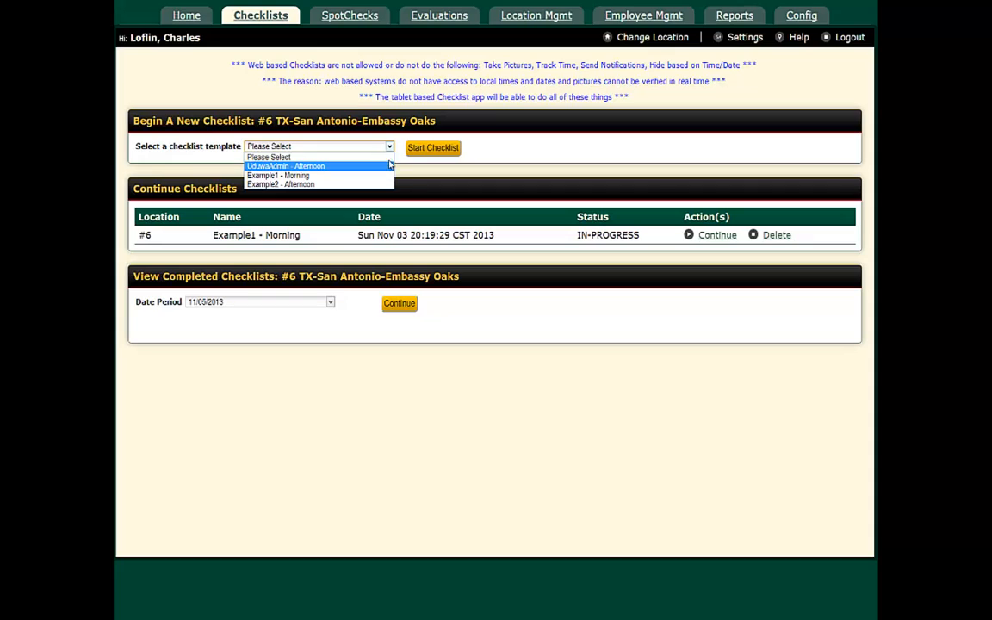
Step: View the details of the DEFAULT: UduwaAdmin - Afternoon template and check the templates offered for a new checklist
{"action": "left_click", "coordinate": [802, 16]}
{"action": "left_click", "coordinate": [167, 104]}
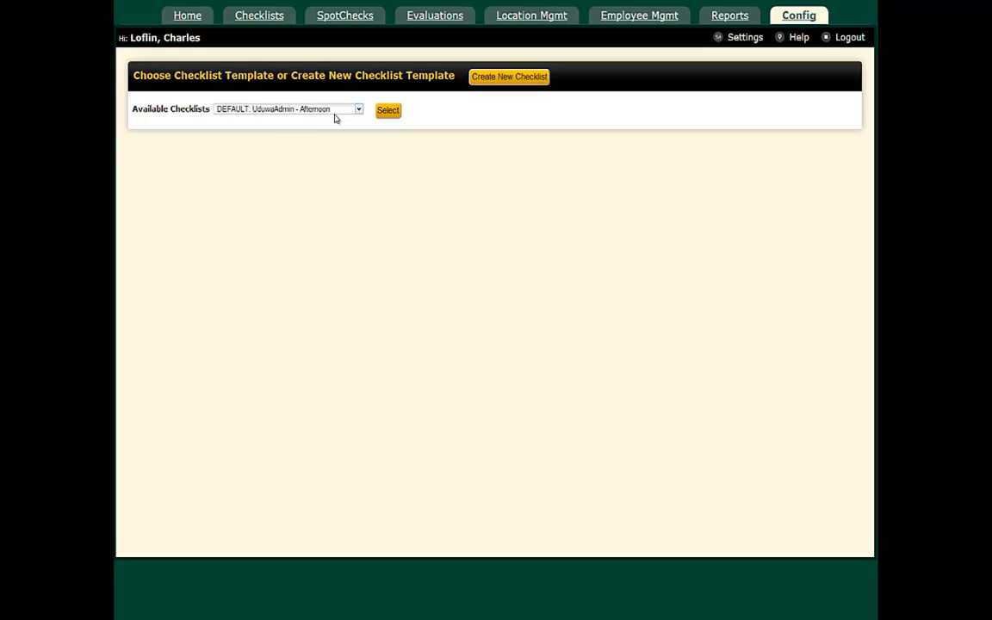
{"action": "left_click", "coordinate": [389, 114]}
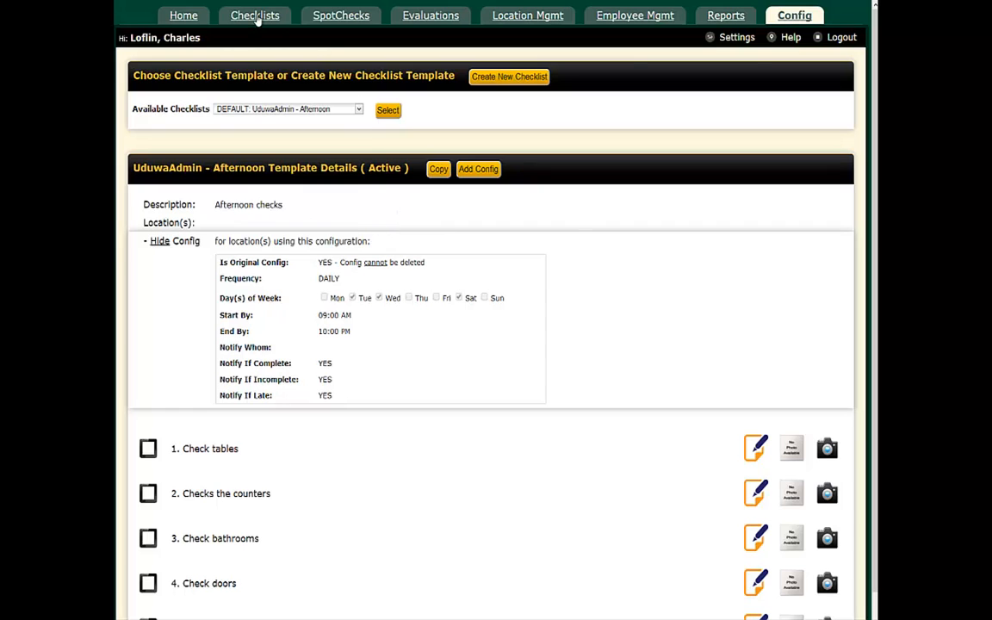
{"action": "left_click", "coordinate": [256, 17]}
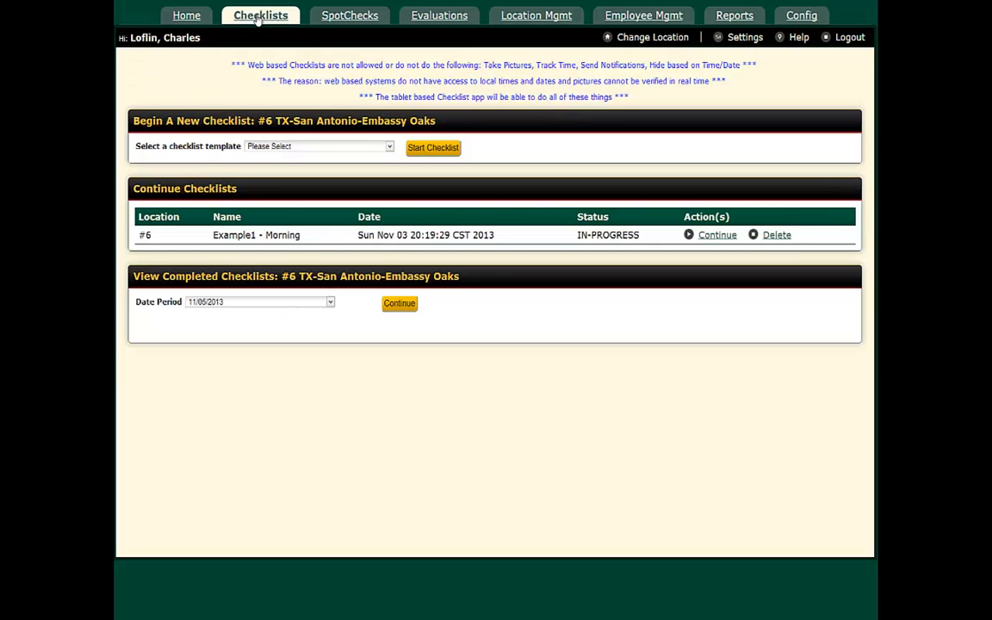
{"action": "left_click", "coordinate": [389, 147]}
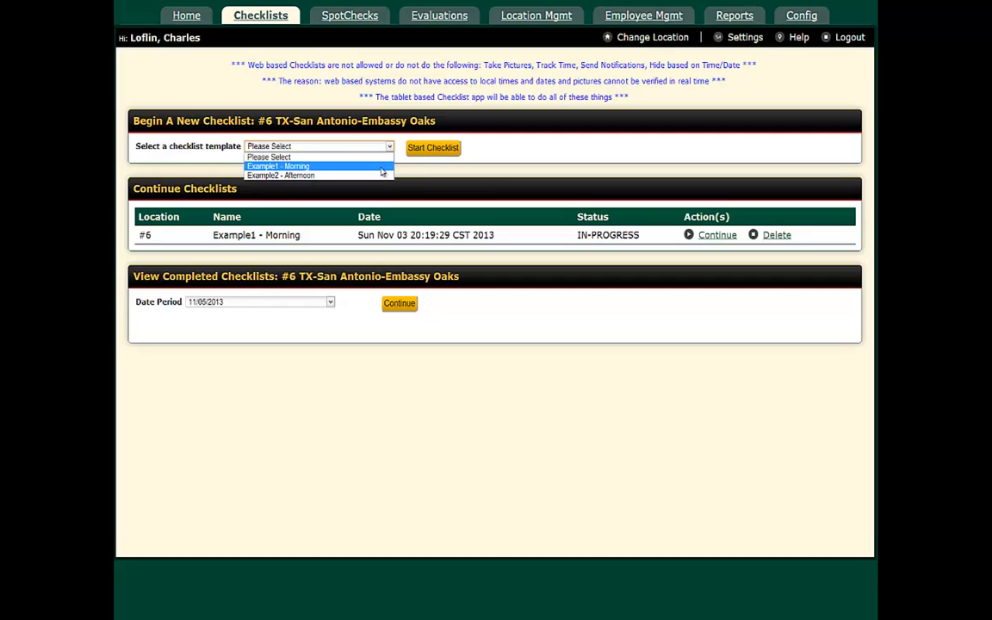
Step: Add an ADHOC configuration to the UduwaAdmin - Afternoon template and assign all available locations to it
{"action": "left_click", "coordinate": [802, 14]}
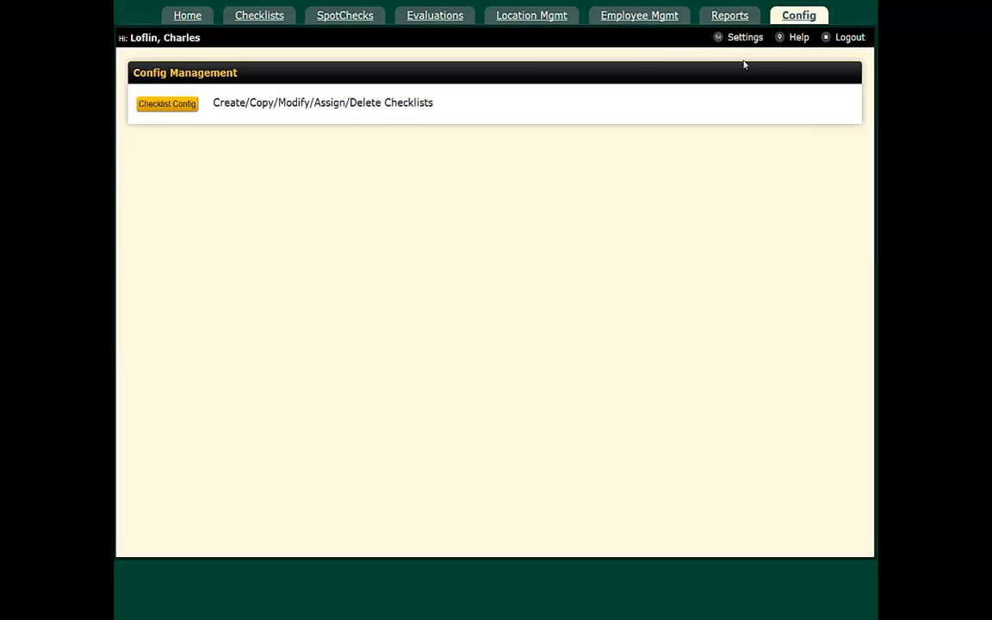
{"action": "left_click", "coordinate": [185, 109]}
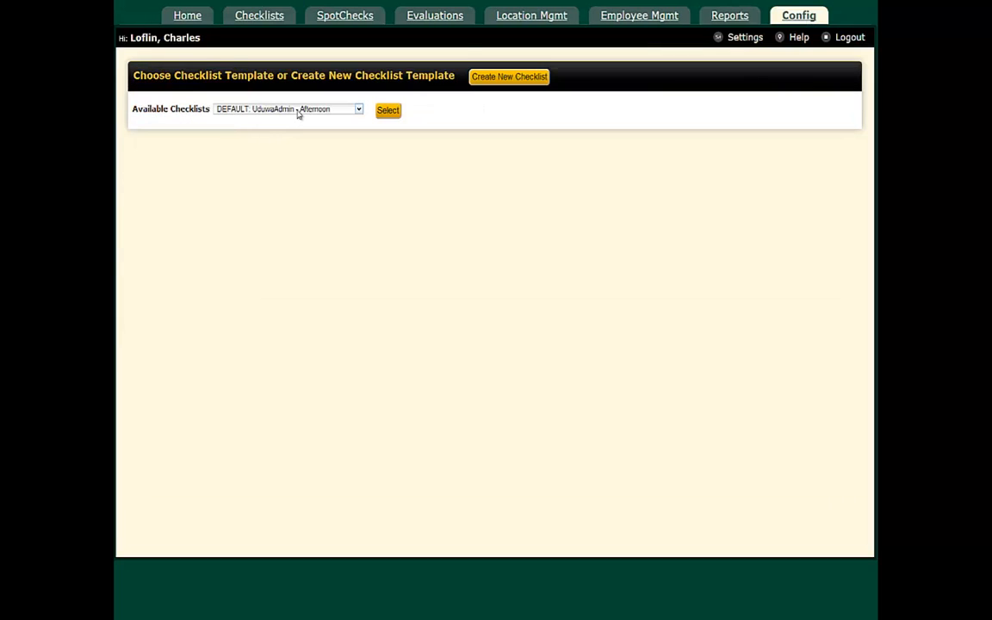
{"action": "left_click", "coordinate": [388, 111]}
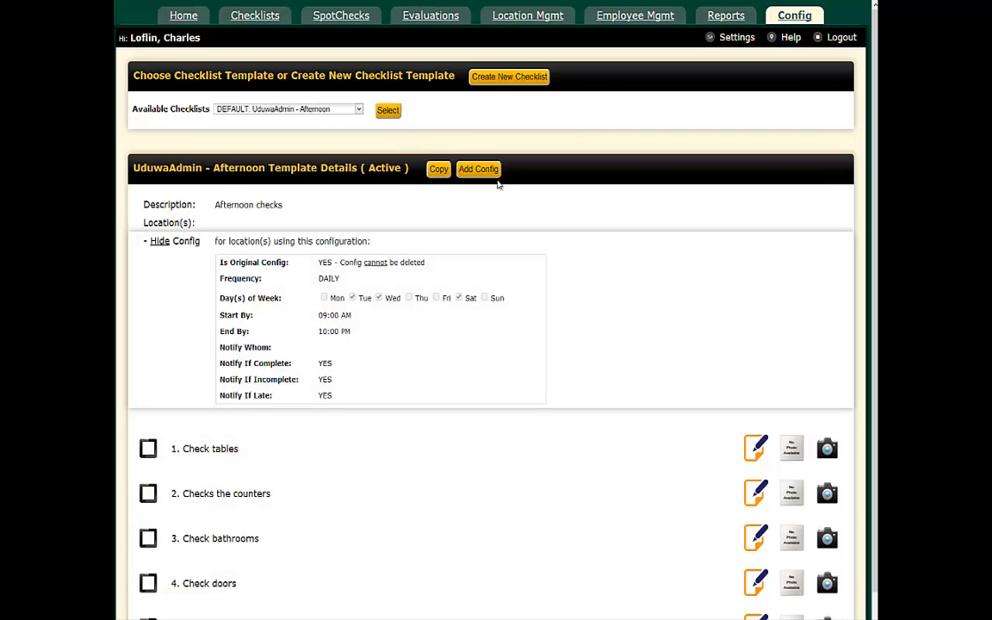
{"action": "left_click", "coordinate": [499, 172]}
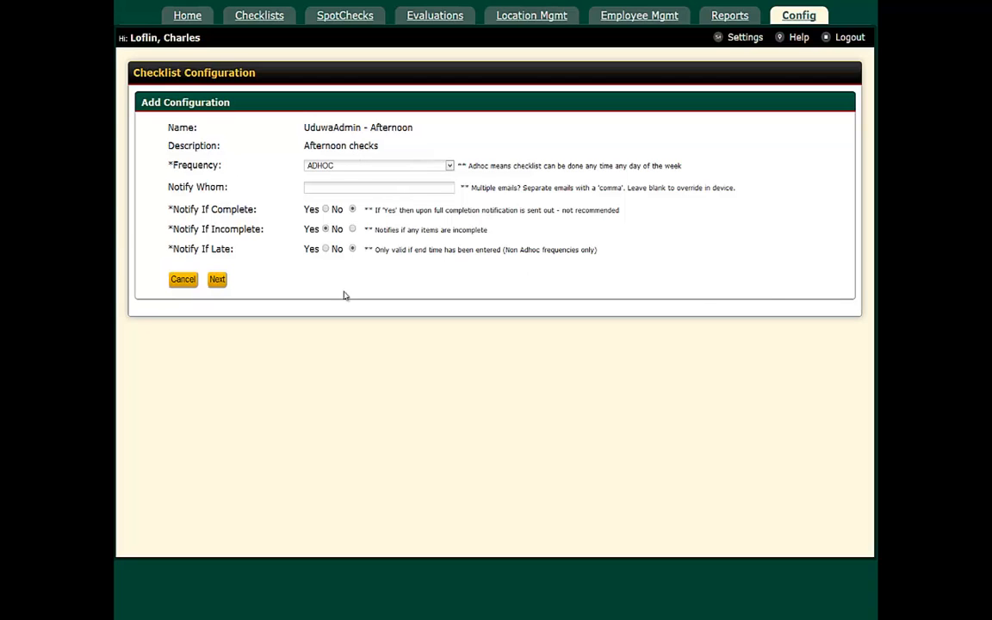
{"action": "left_click", "coordinate": [216, 280]}
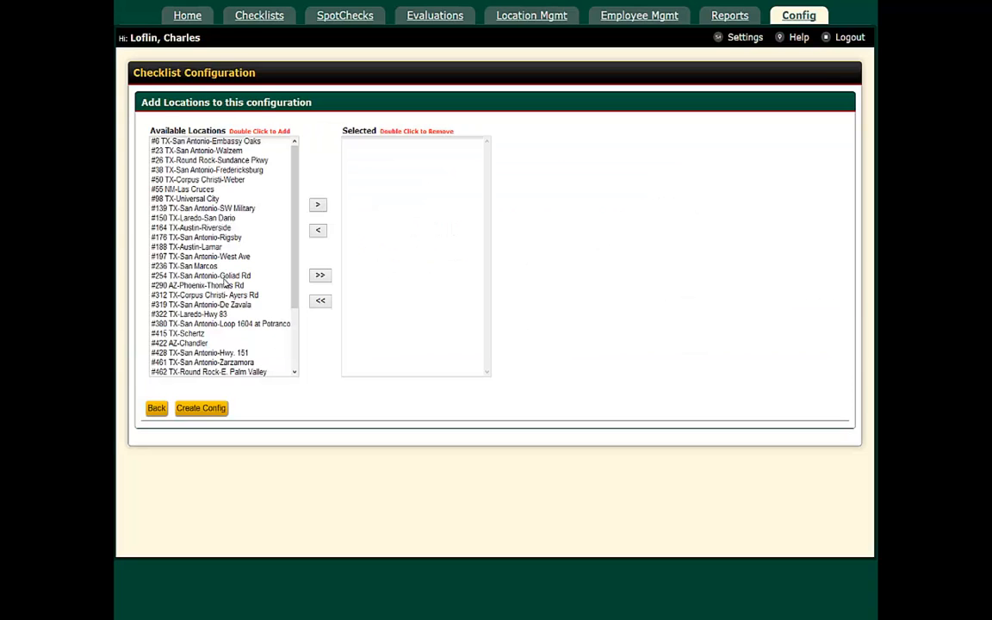
{"action": "left_click", "coordinate": [319, 276]}
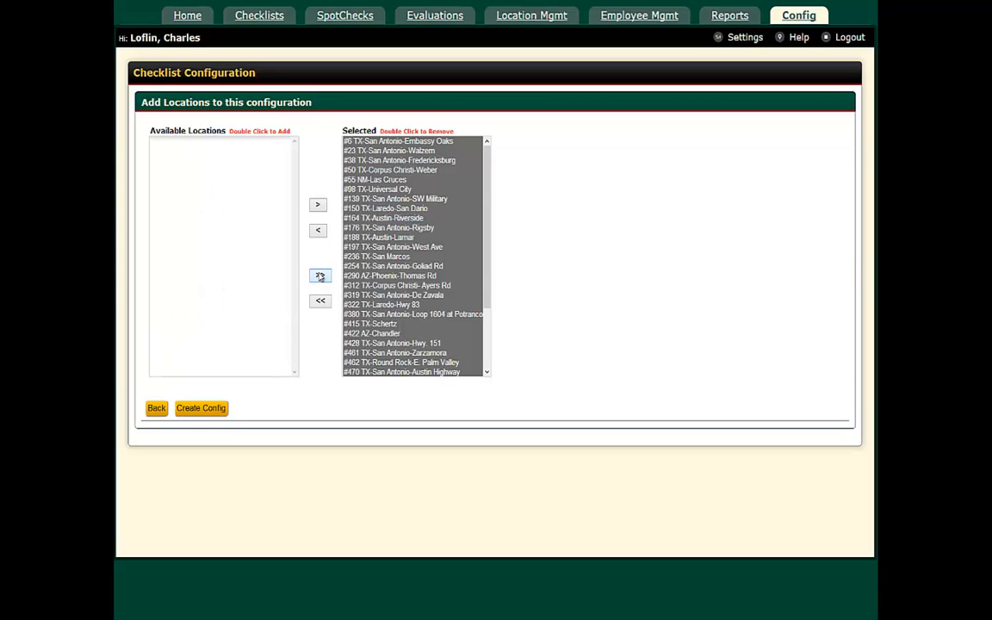
{"action": "left_click", "coordinate": [221, 408]}
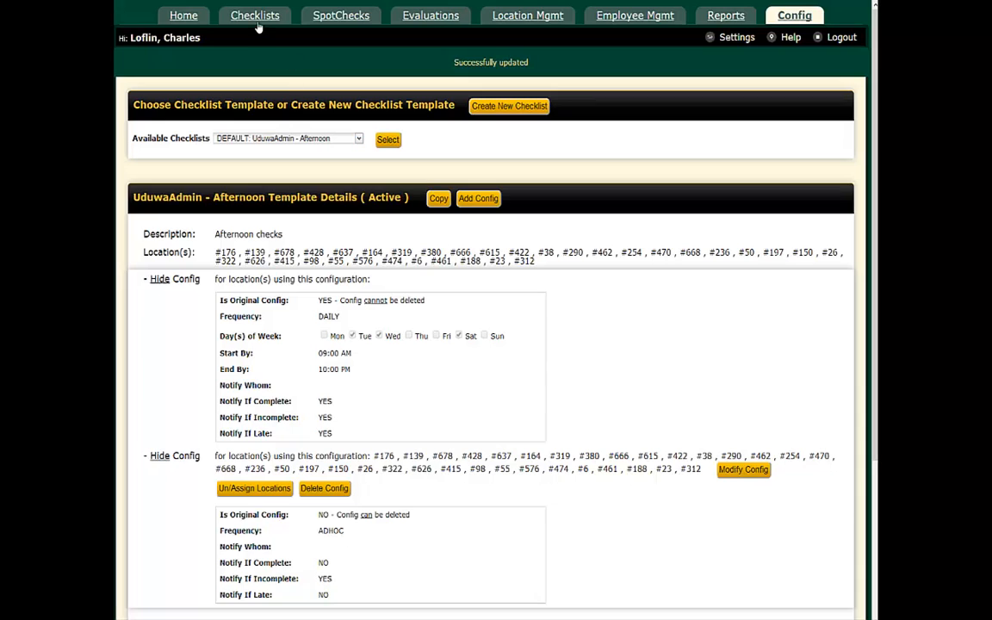
Step: Check the new-checklist templates for location #6 for the UduwaAdmin - Afternoon entry, without starting a checklist
{"action": "left_click", "coordinate": [257, 19]}
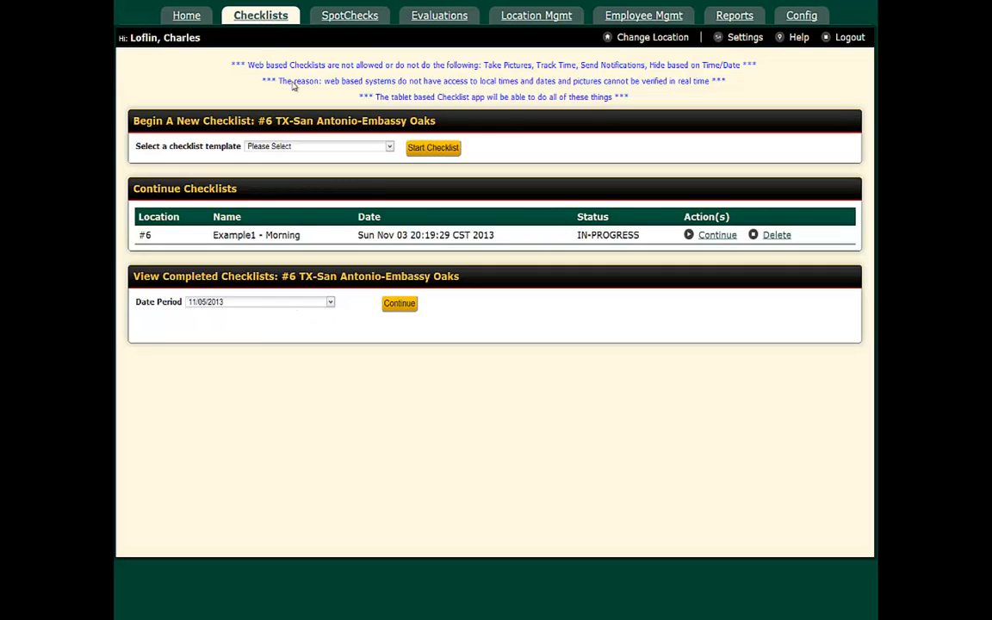
{"action": "left_click", "coordinate": [386, 147]}
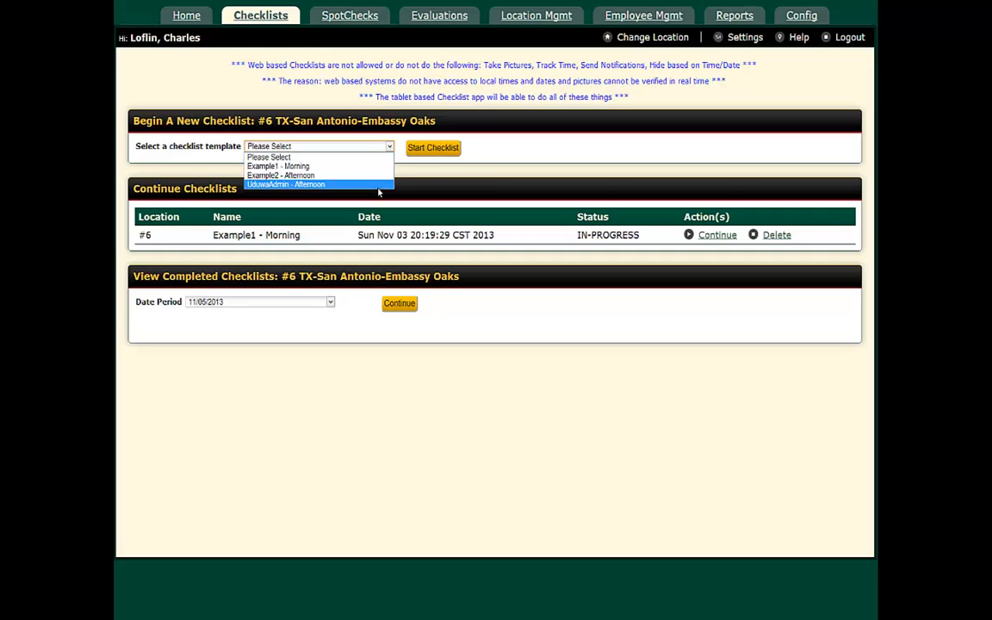
{"action": "left_click", "coordinate": [379, 193]}
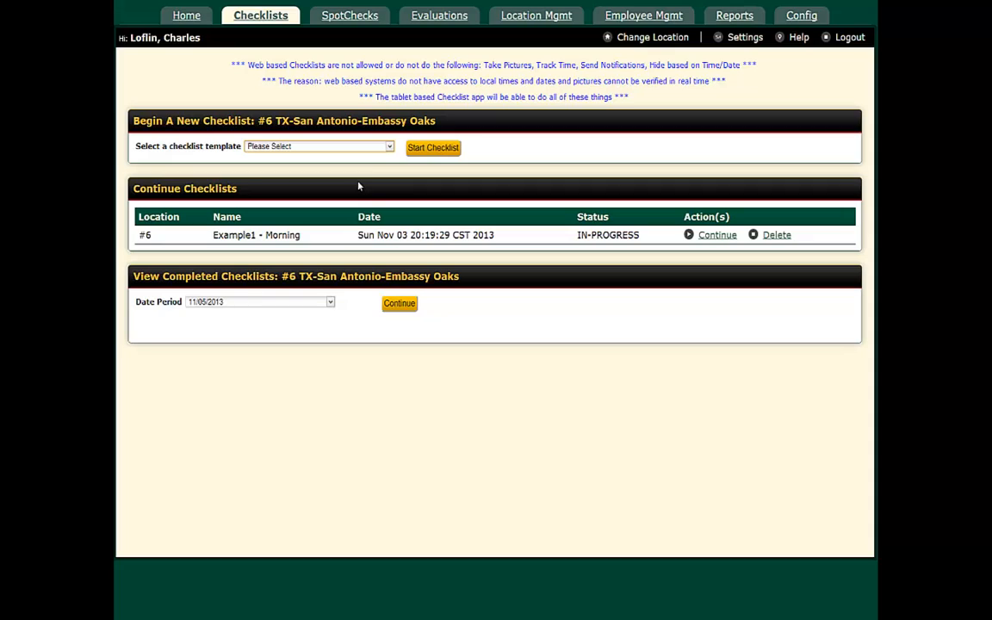
Step: Open the ADHOC configuration of the UduwaAdmin - Afternoon template for modification and leave it without saving
{"action": "left_click", "coordinate": [802, 17]}
{"action": "left_click", "coordinate": [165, 104]}
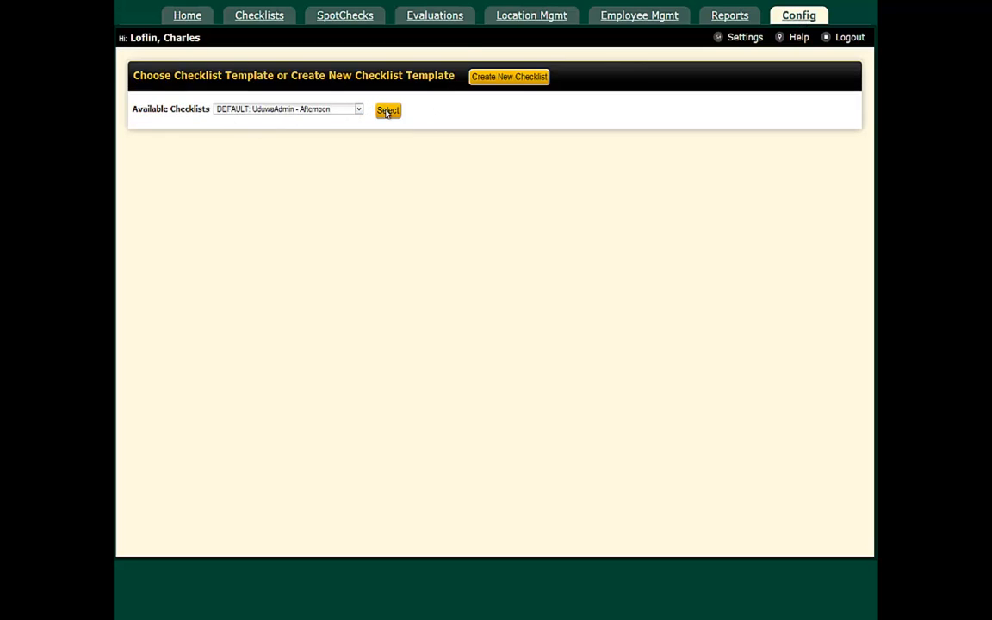
{"action": "left_click", "coordinate": [387, 112]}
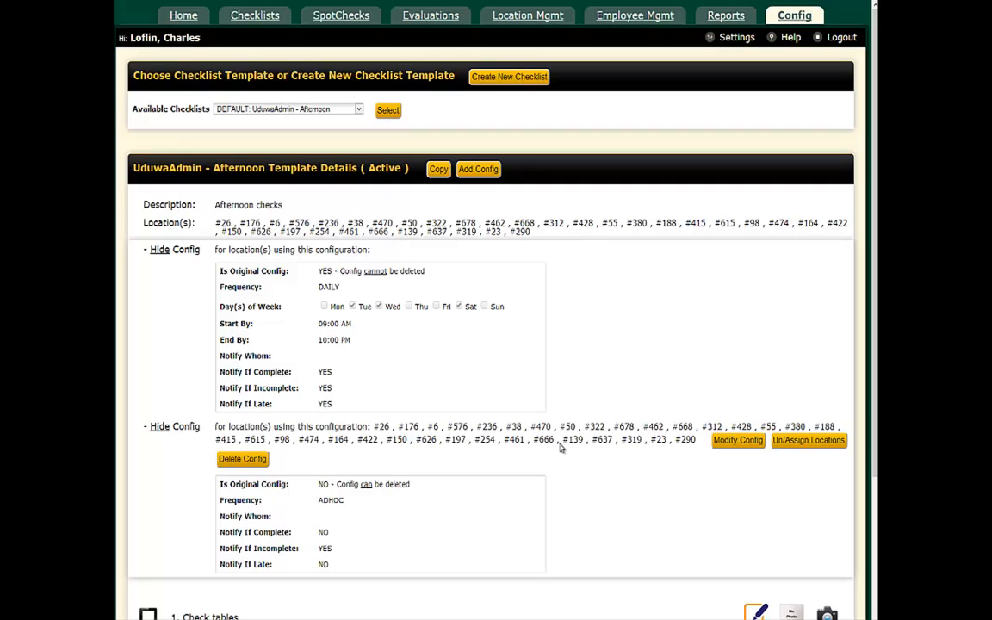
{"action": "left_click", "coordinate": [738, 442]}
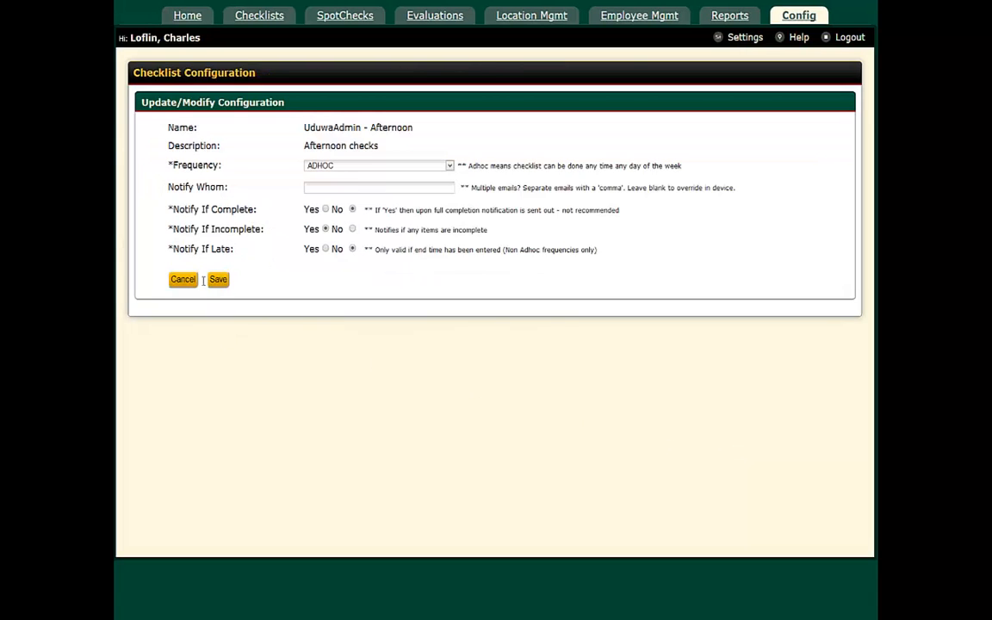
{"action": "left_click", "coordinate": [193, 280]}
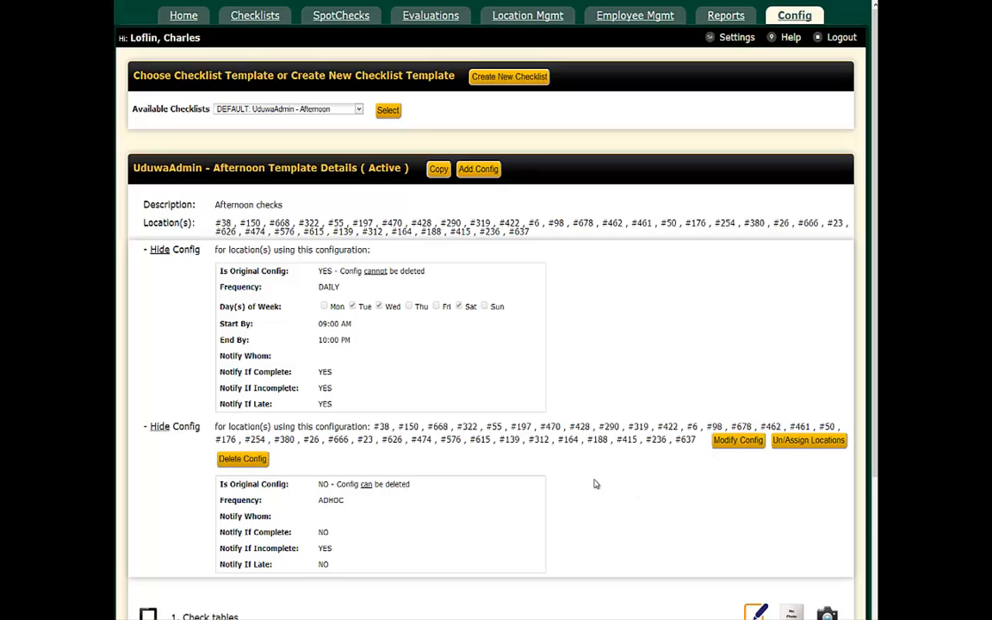
Step: Delete the ADHOC configuration from the UduwaAdmin - Afternoon template
{"action": "left_click", "coordinate": [243, 458]}
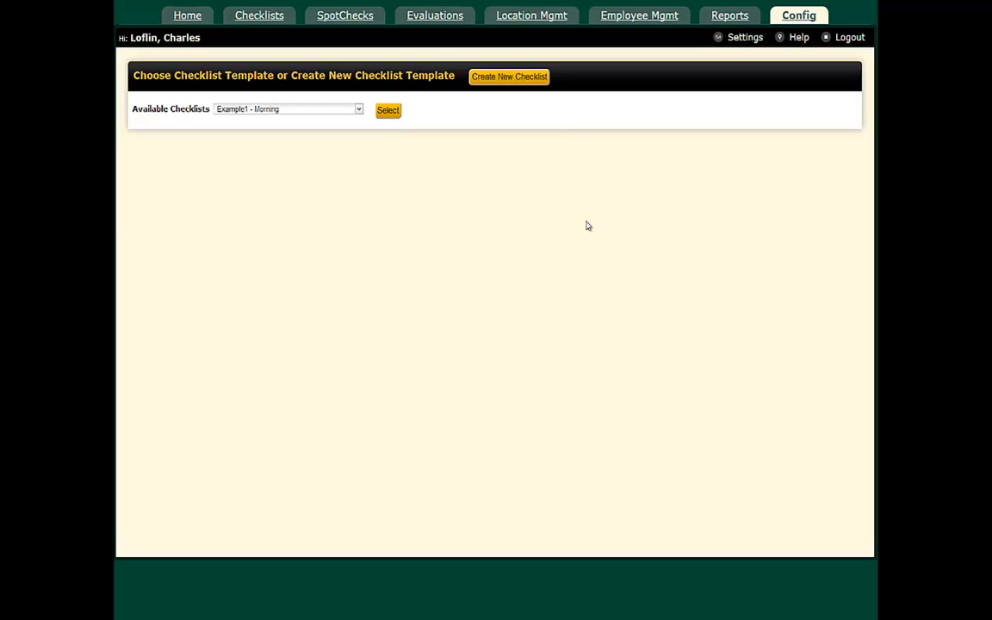
Step: Start a new checklist template named "Example3 - Evening" with the description "Evening Template"
{"action": "left_click", "coordinate": [538, 78]}
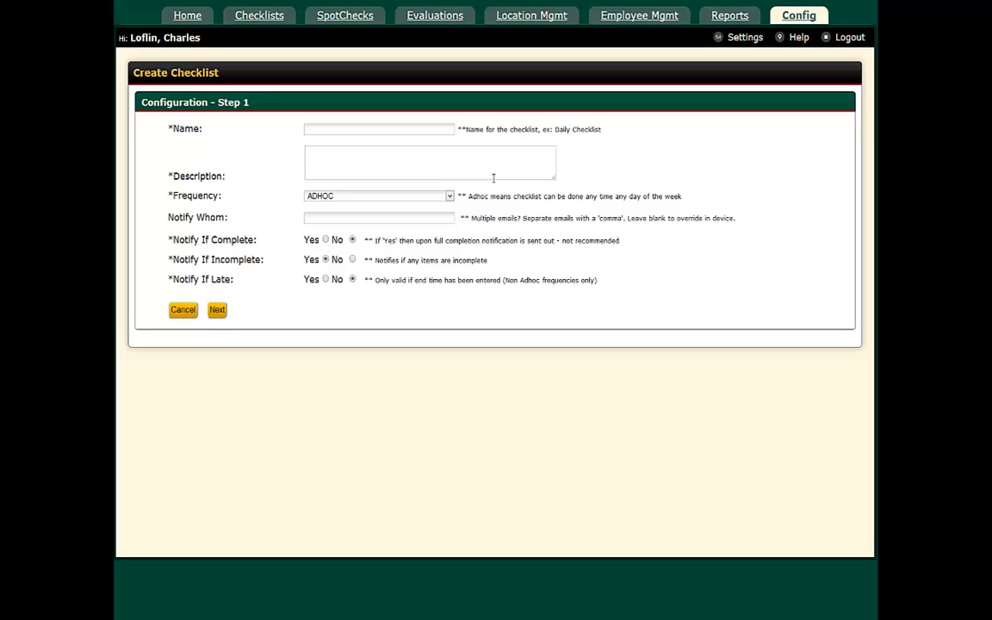
{"action": "left_click", "coordinate": [378, 131]}
{"action": "type", "text": "Example"}
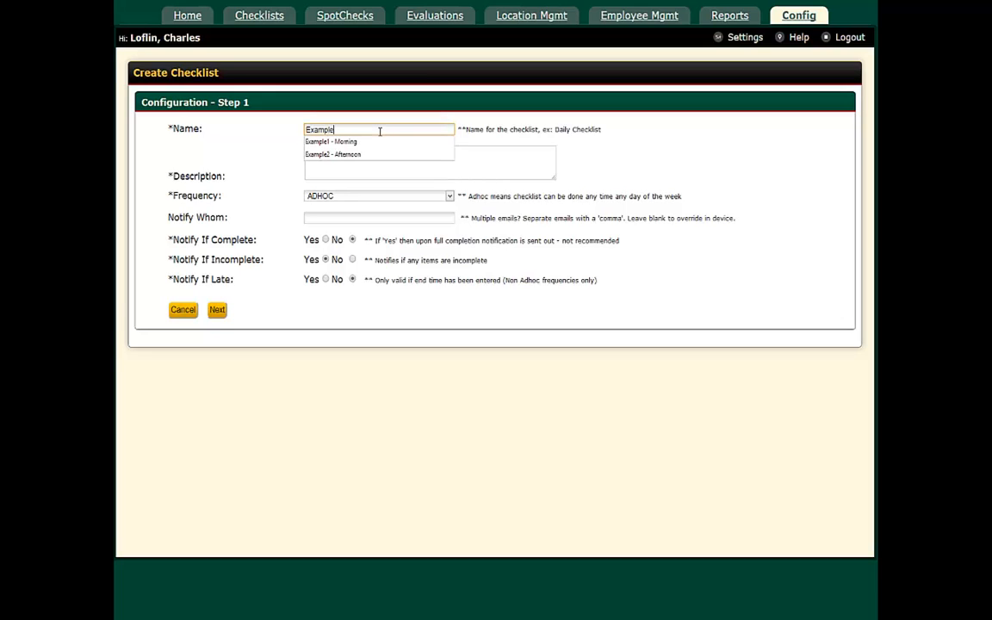
{"action": "type", "text": "3 - Event"}
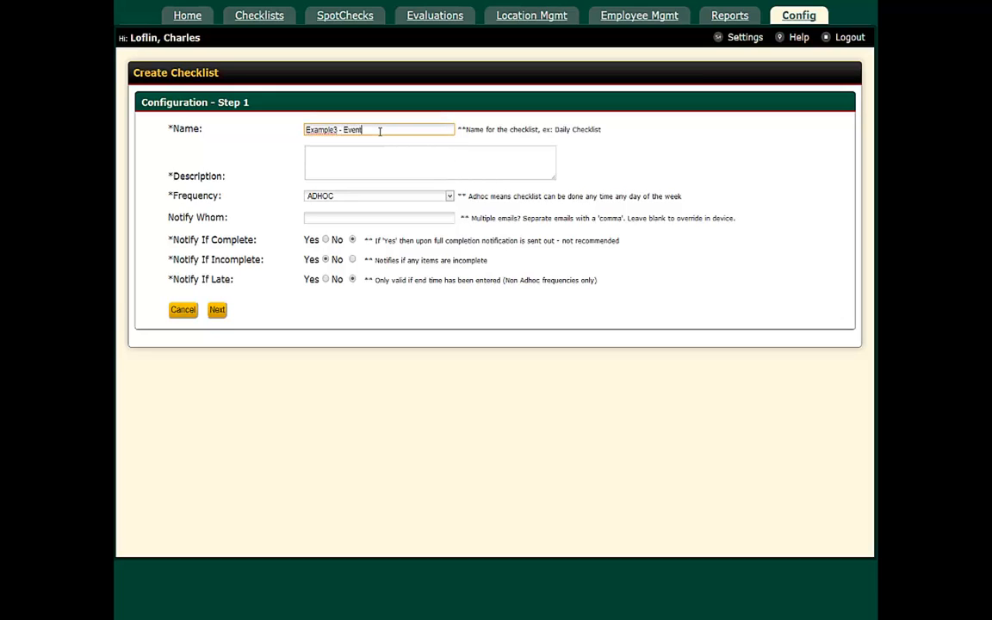
{"action": "type", "text": "ing"}
{"action": "key", "text": "Tab"}
{"action": "type", "text": "Even"}
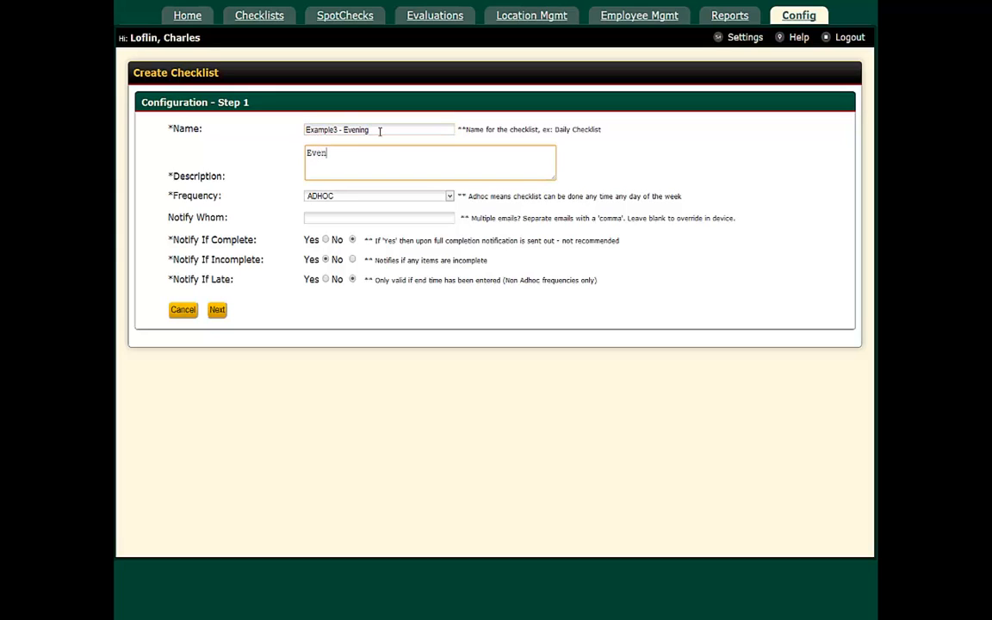
{"action": "type", "text": "ing Template"}
Step: Choose the ADHOC frequency, leave the notification recipients blank and continue to the checklist items
{"action": "left_click", "coordinate": [384, 197]}
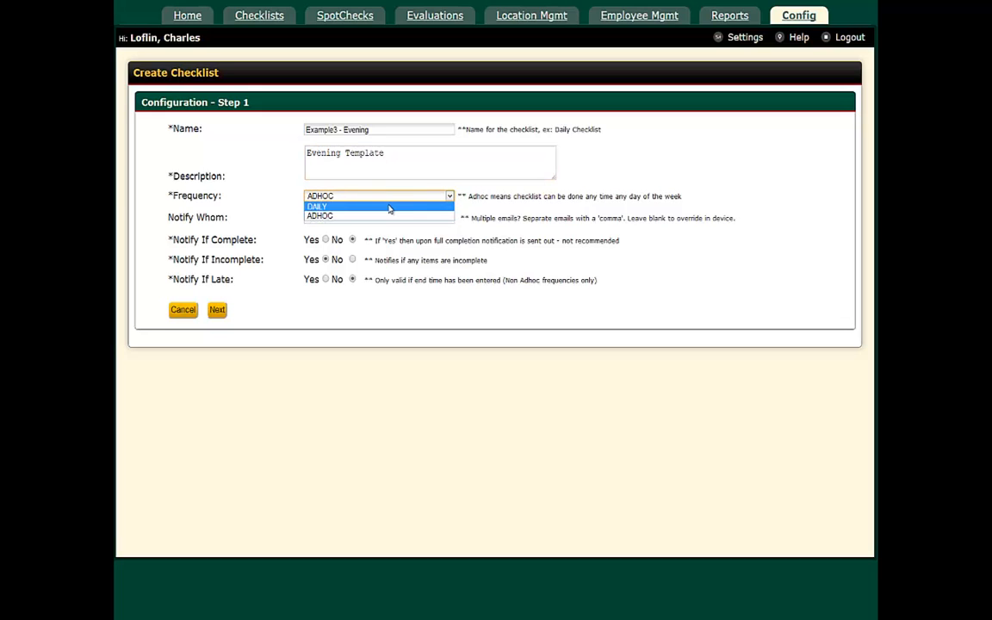
{"action": "left_click", "coordinate": [408, 216]}
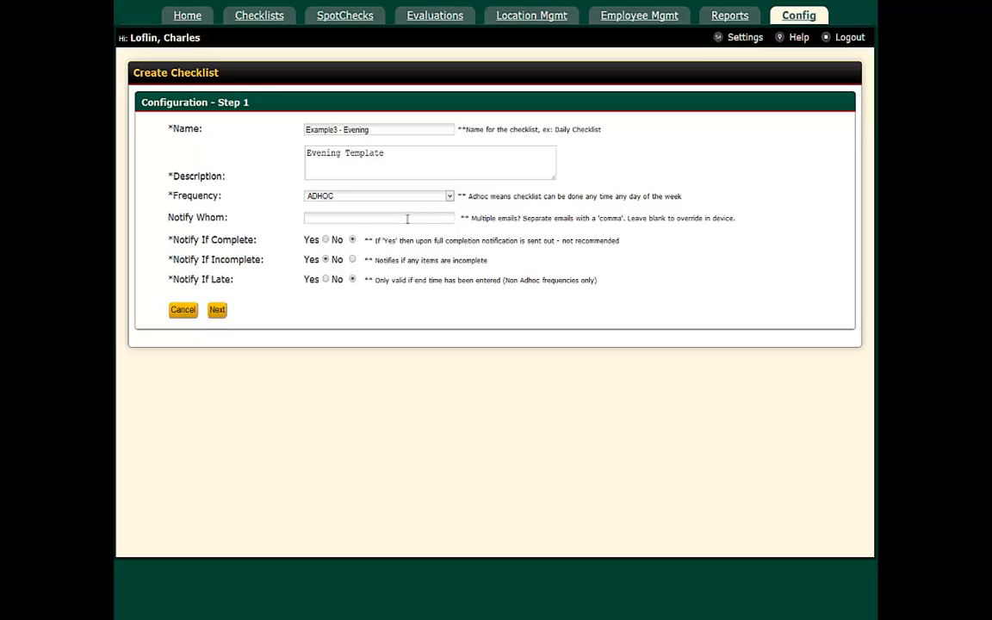
{"action": "left_click", "coordinate": [407, 218]}
{"action": "left_click", "coordinate": [219, 311]}
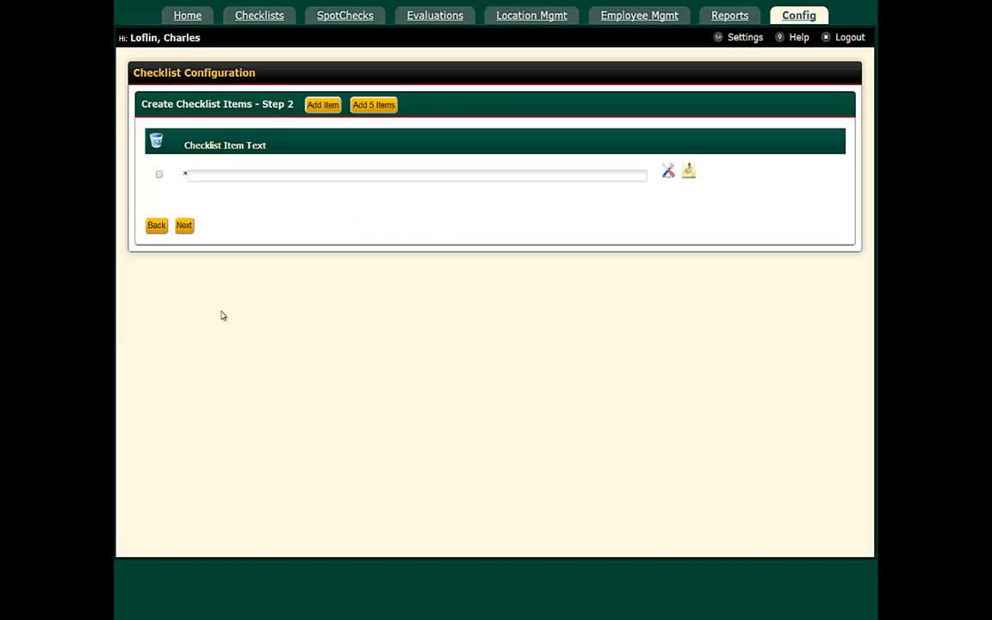
Step: Add the first two items to the checklist, named "Checklist item 1" and "Checklist item 2"
{"action": "left_click", "coordinate": [269, 173]}
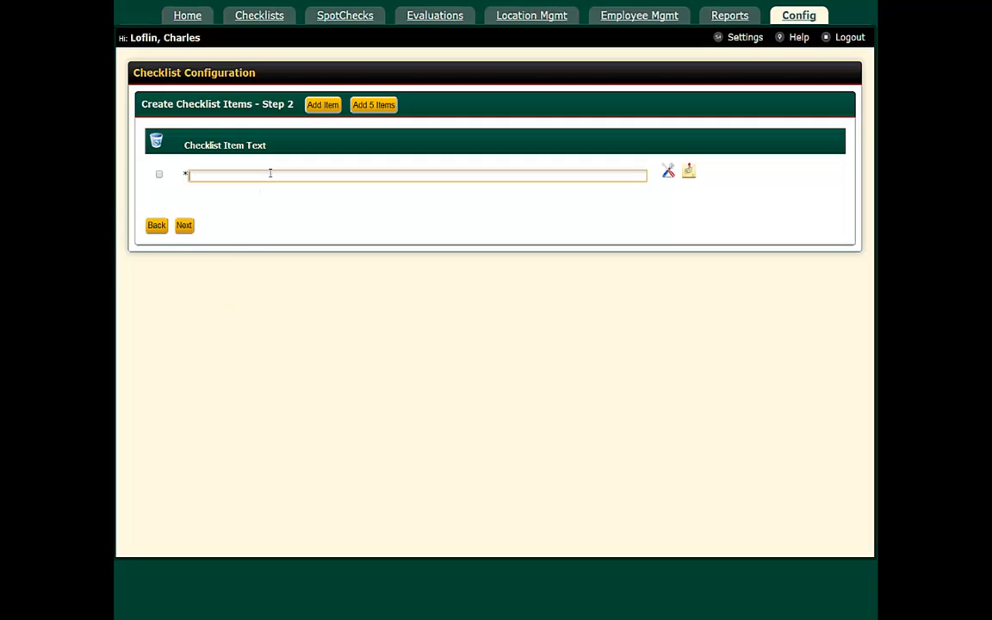
{"action": "type", "text": "Checklist item 1"}
{"action": "key", "text": "Return"}
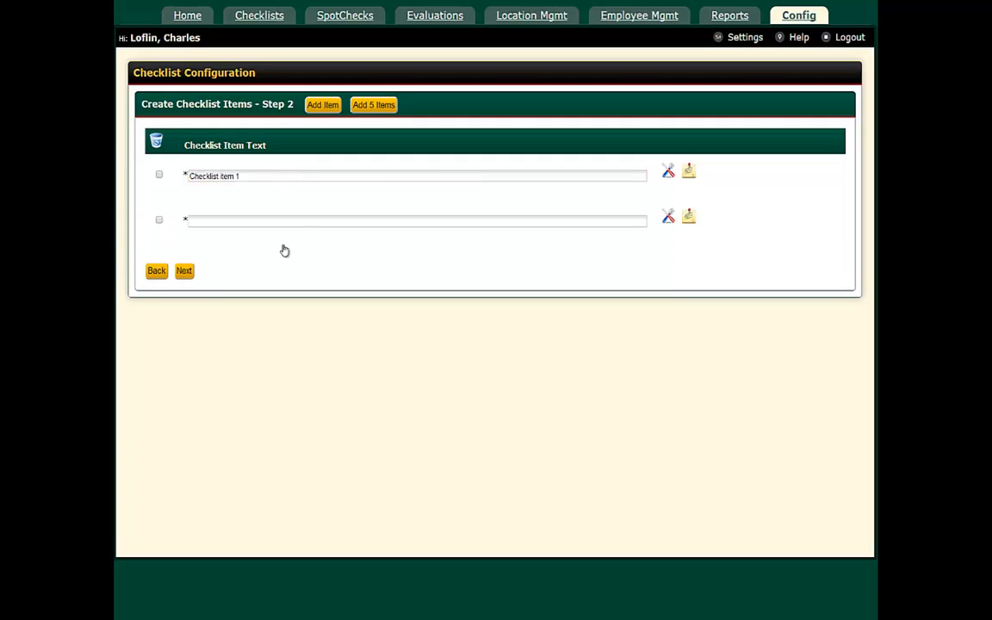
{"action": "left_click", "coordinate": [308, 219]}
{"action": "type", "text": "Check"}
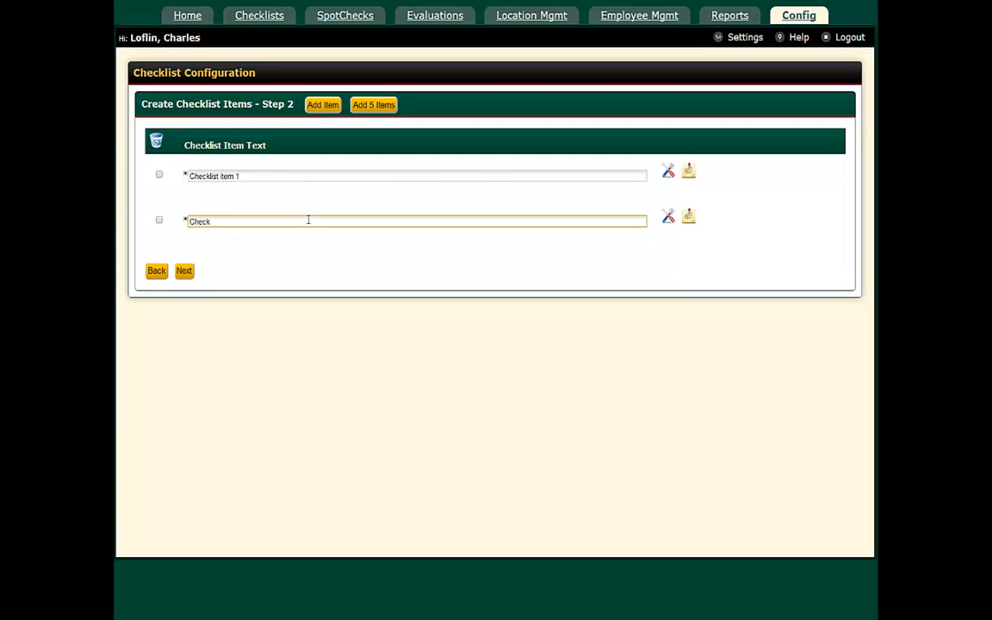
{"action": "type", "text": "list item 2"}
{"action": "key", "text": "Return"}
Step: Add the third and fourth items, named "Checklist item 3" and "Checklist item 4"
{"action": "left_click", "coordinate": [299, 264]}
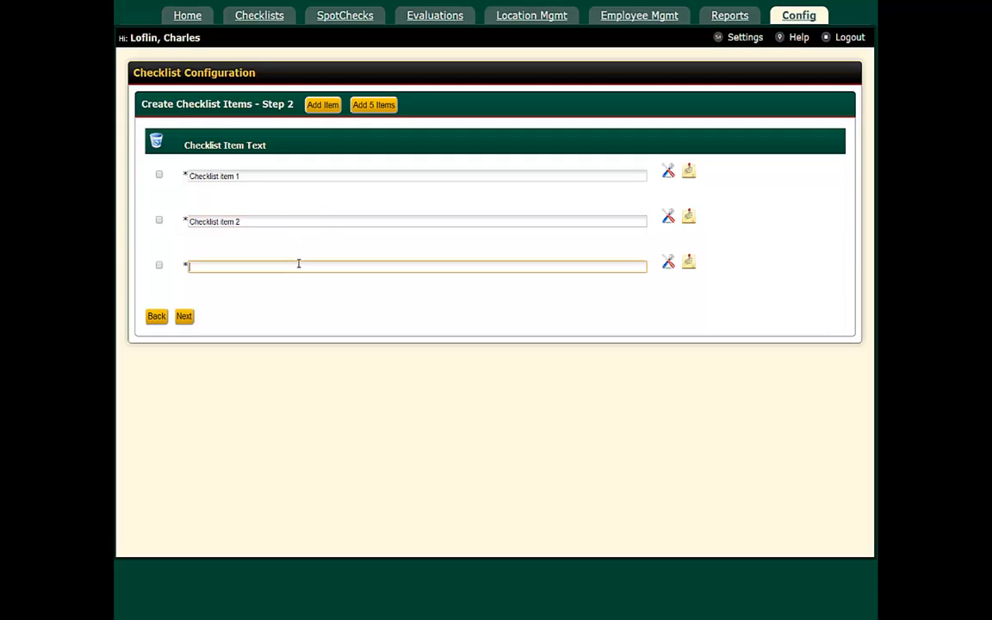
{"action": "type", "text": "Checklist item 3"}
{"action": "key", "text": "Return"}
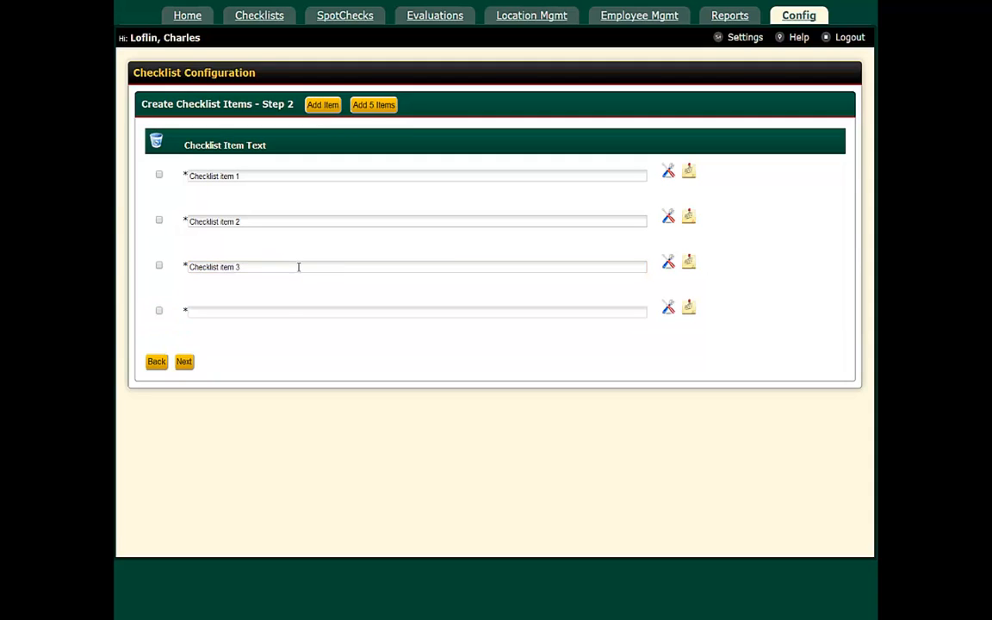
{"action": "left_click", "coordinate": [285, 308]}
{"action": "type", "text": "Check"}
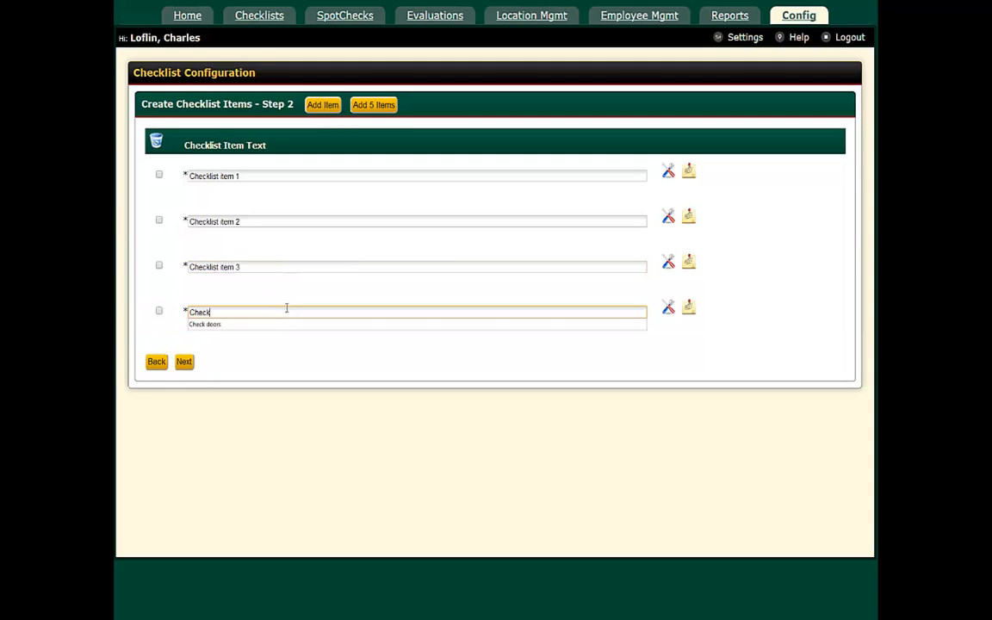
{"action": "type", "text": "list item 4"}
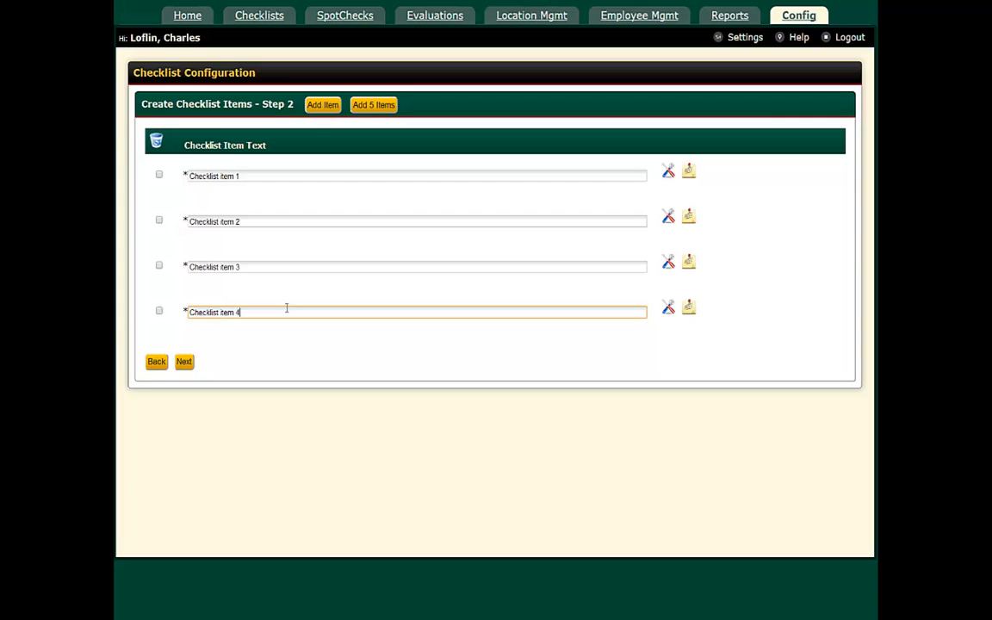
Step: Require additional info for Checklist item 1 and label it "Date"
{"action": "left_click", "coordinate": [668, 172]}
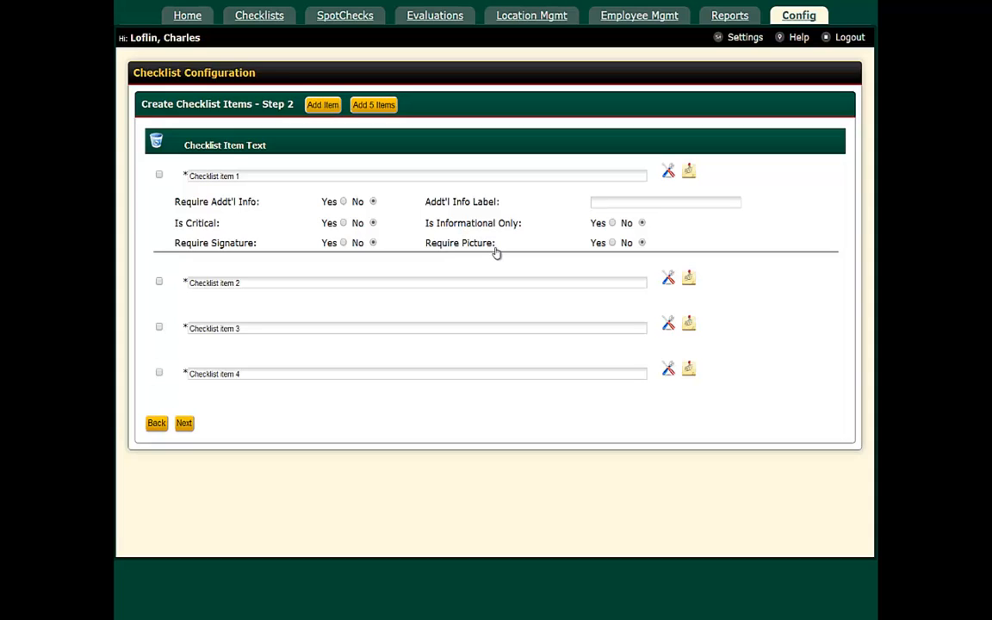
{"action": "left_click", "coordinate": [343, 201]}
{"action": "left_click", "coordinate": [600, 204]}
{"action": "type", "text": "Da"}
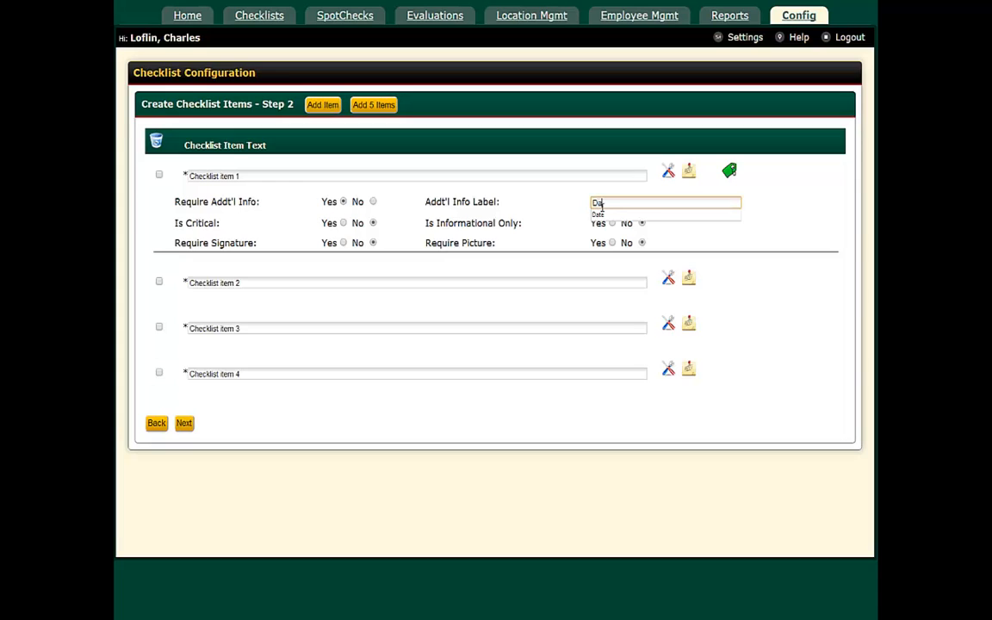
{"action": "type", "text": "te"}
Step: Mark Checklist item 2 as critical and require a signature for Checklist item 3
{"action": "left_click", "coordinate": [668, 277]}
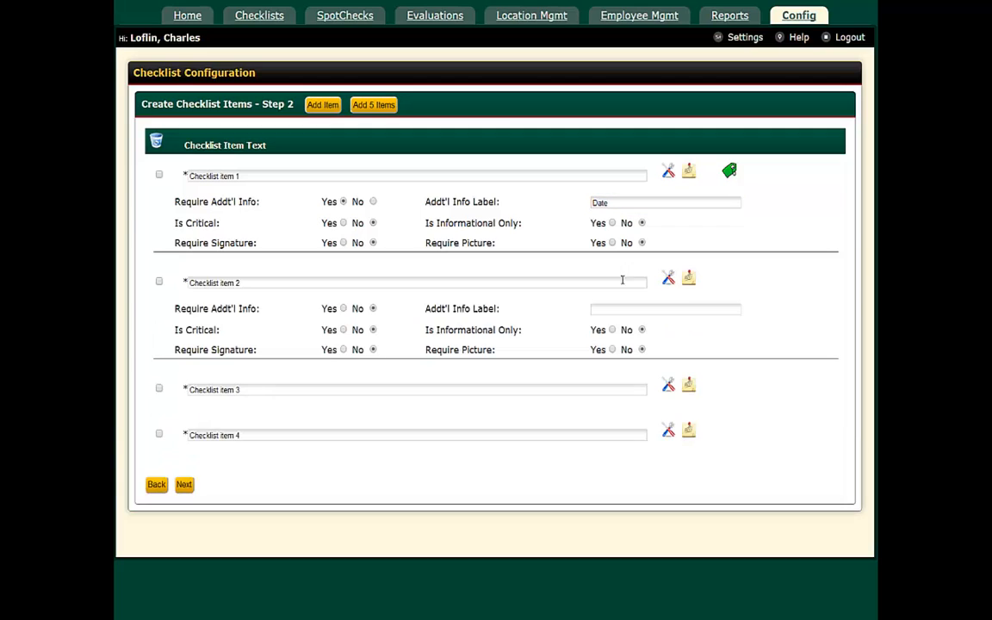
{"action": "left_click", "coordinate": [343, 330]}
{"action": "left_click", "coordinate": [666, 386]}
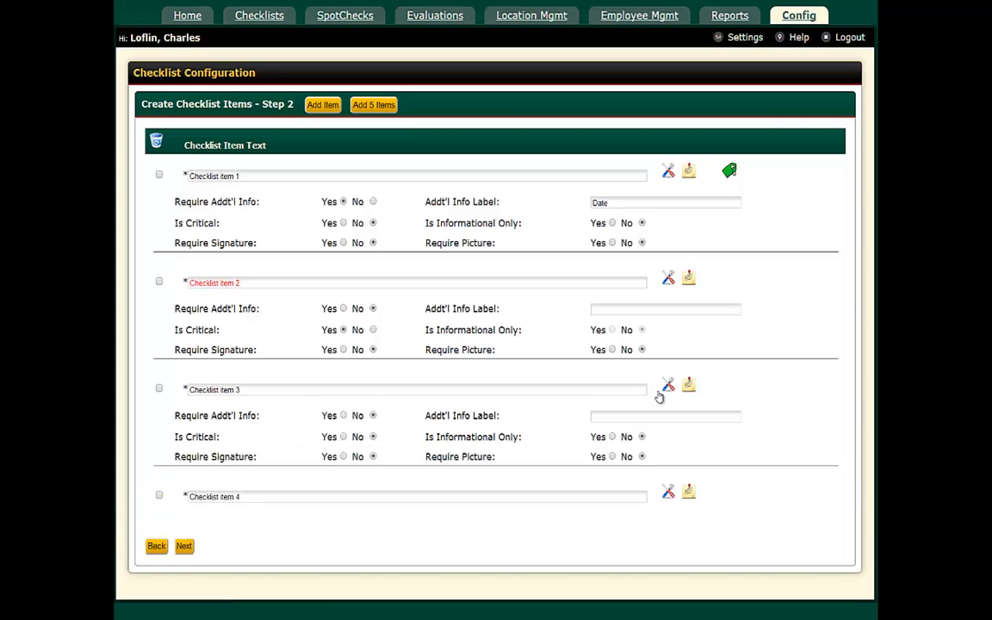
{"action": "left_click", "coordinate": [343, 456]}
Step: Make Checklist item 4 informational only and move it directly below Checklist item 1
{"action": "left_click", "coordinate": [667, 498]}
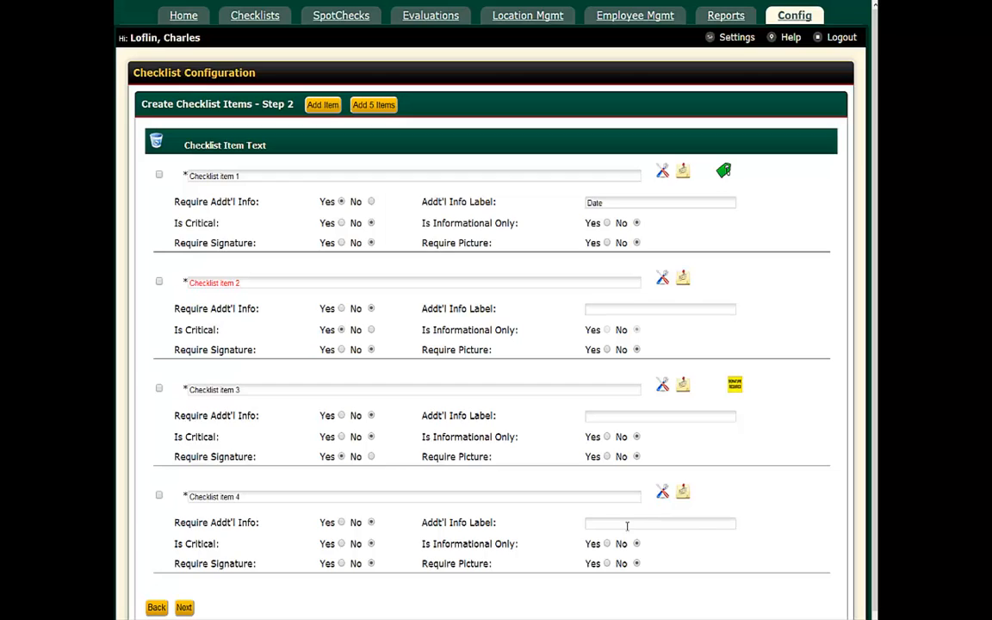
{"action": "left_click", "coordinate": [607, 543]}
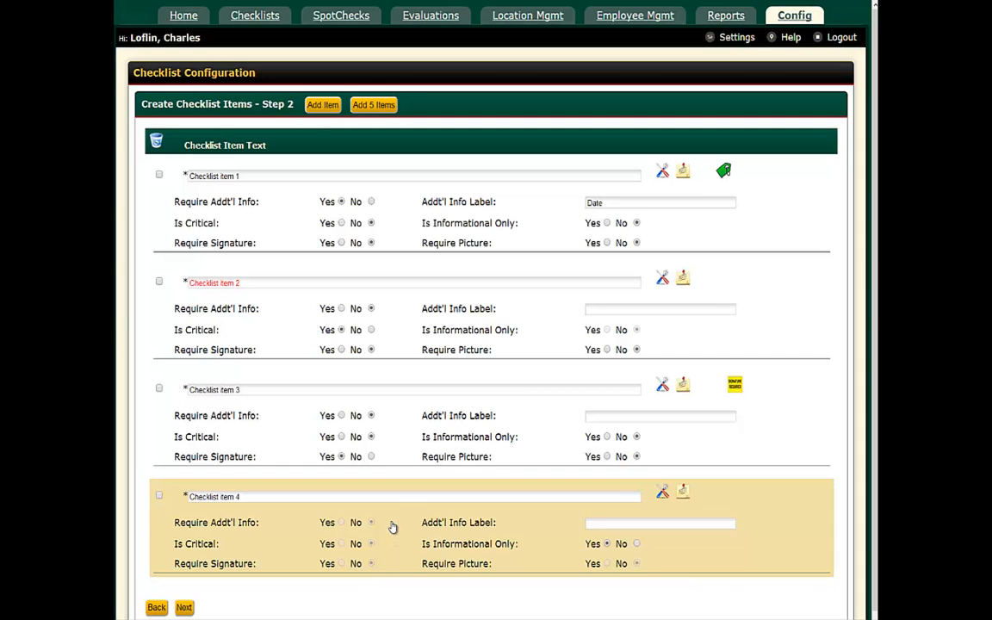
{"action": "left_click_drag", "start_coordinate": [397, 484], "coordinate": [394, 307]}
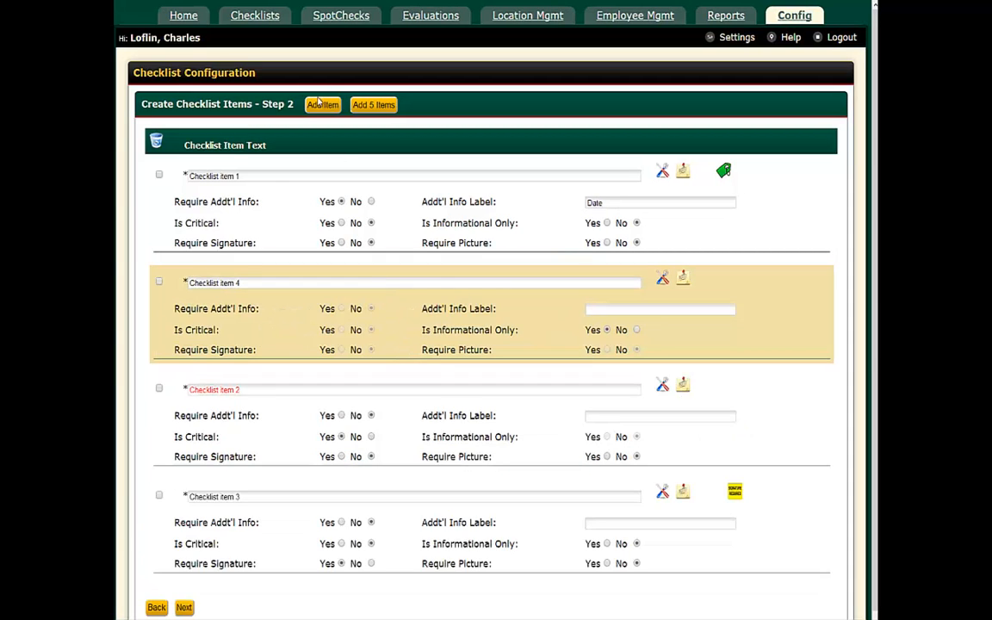
Step: Add a fifth item to the checklist, named "Checklist item 5"
{"action": "left_click", "coordinate": [322, 106]}
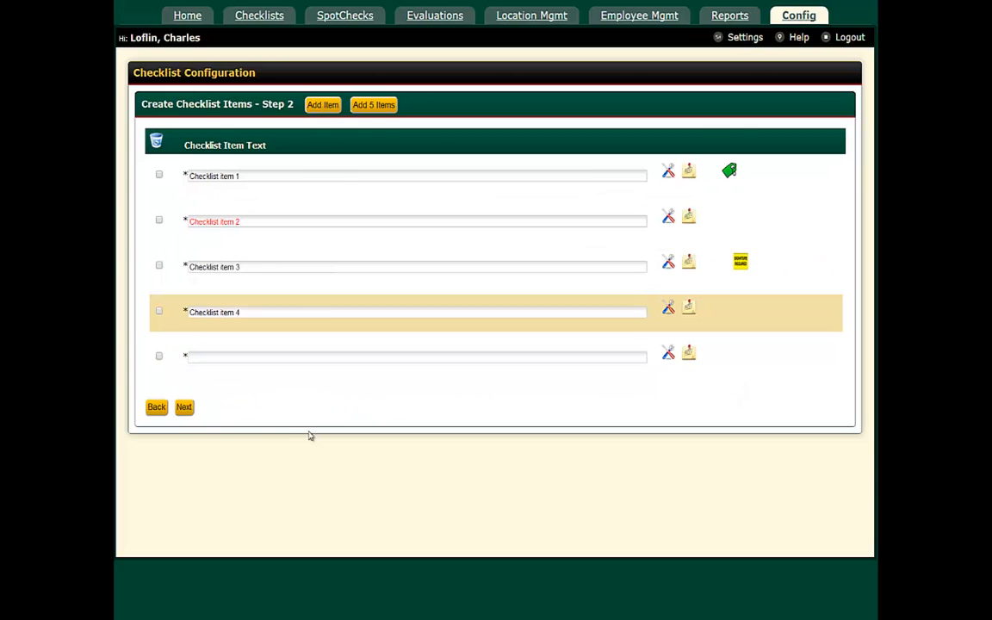
{"action": "left_click", "coordinate": [339, 357]}
{"action": "type", "text": "Ch"}
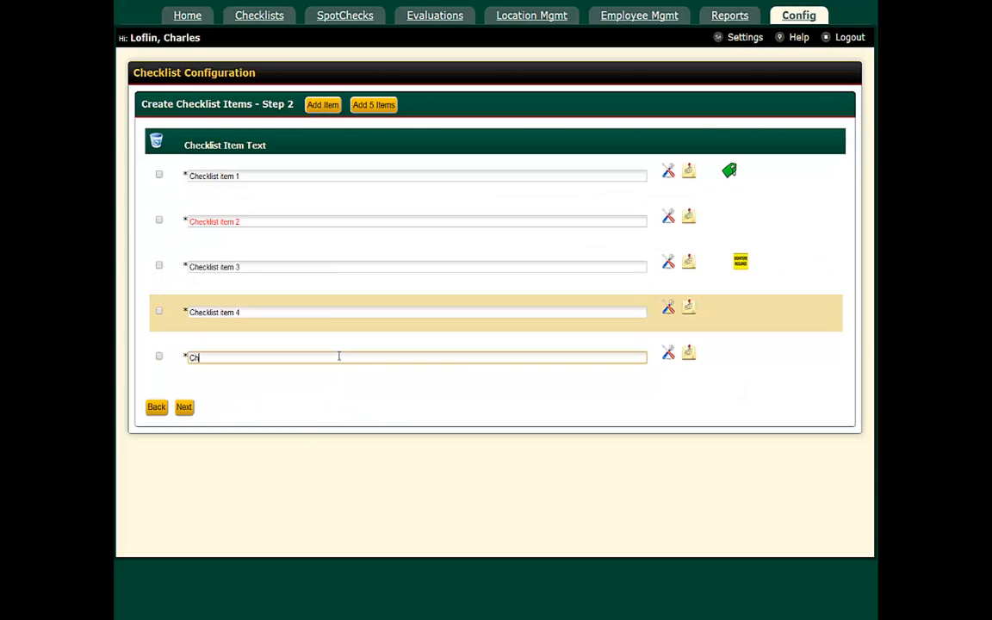
{"action": "type", "text": "ecklist item 5"}
Step: Enter "Add details here" as the item details of Checklist item 5
{"action": "left_click", "coordinate": [690, 355]}
{"action": "type", "text": "Add"}
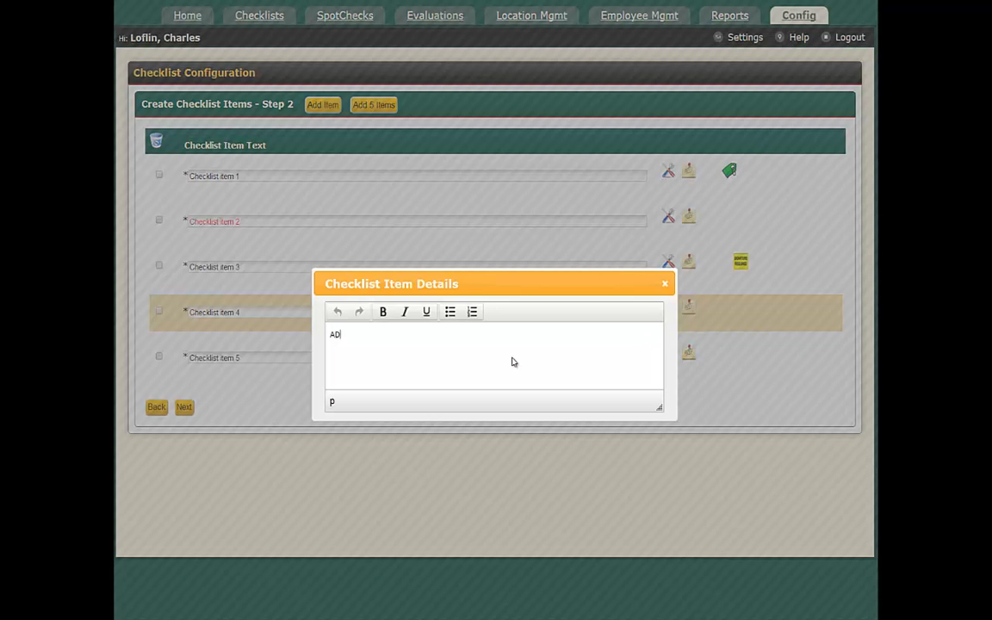
{"action": "key", "text": "BackSpace"}
{"action": "type", "text": "d details here"}
{"action": "left_click", "coordinate": [665, 283]}
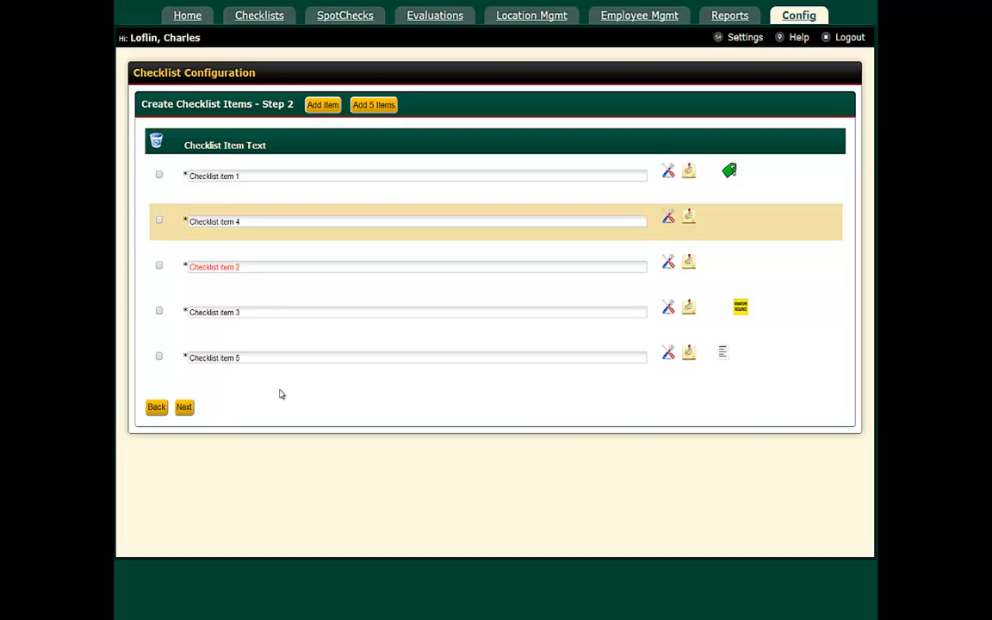
Step: Add a checklist item named "Delete me" and remove it from the item list
{"action": "left_click", "coordinate": [320, 104]}
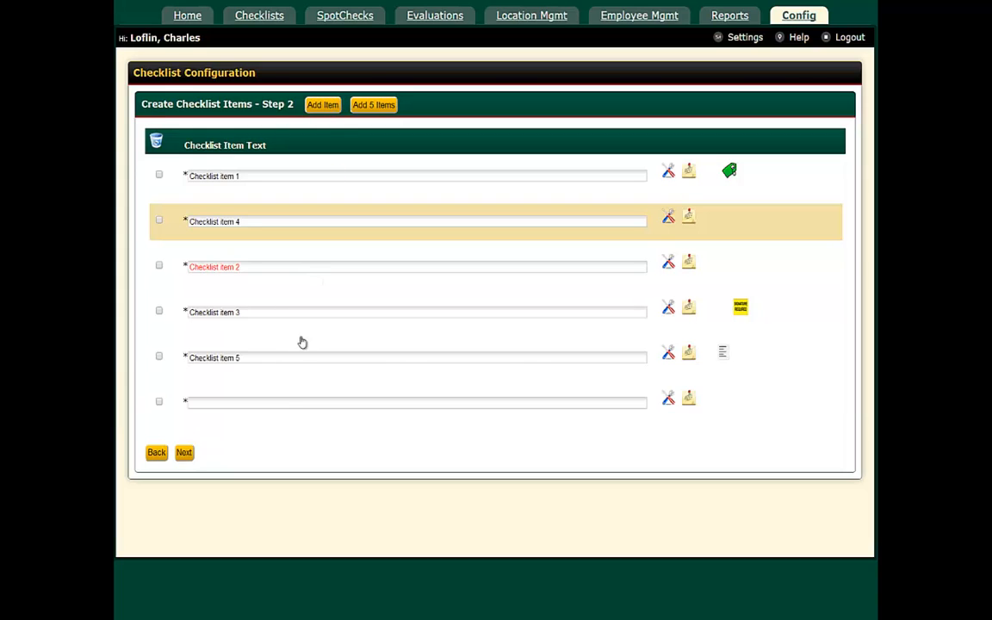
{"action": "left_click", "coordinate": [306, 402]}
{"action": "type", "text": "Delete me"}
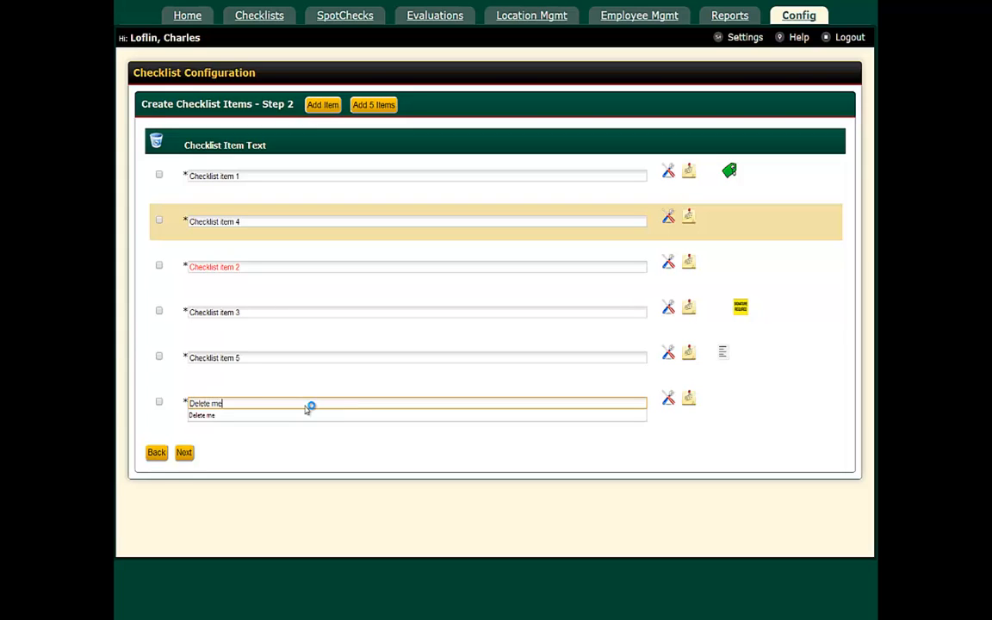
{"action": "left_click", "coordinate": [307, 410]}
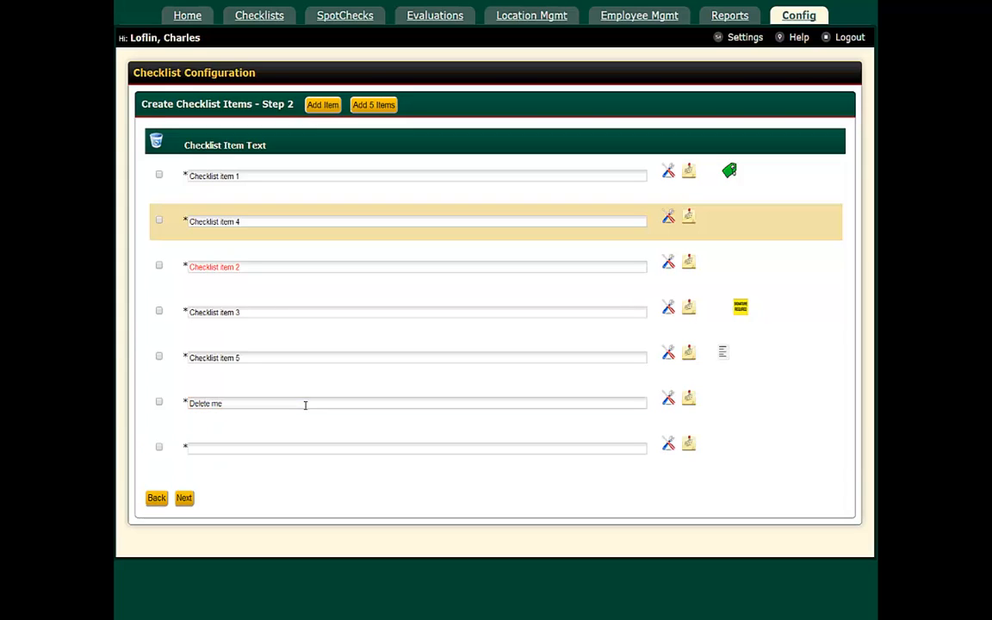
{"action": "left_click", "coordinate": [159, 402]}
{"action": "left_click", "coordinate": [159, 403]}
Step: Preview the checklist, including the details of Checklist item 5, and finish creating the template
{"action": "left_click", "coordinate": [185, 497]}
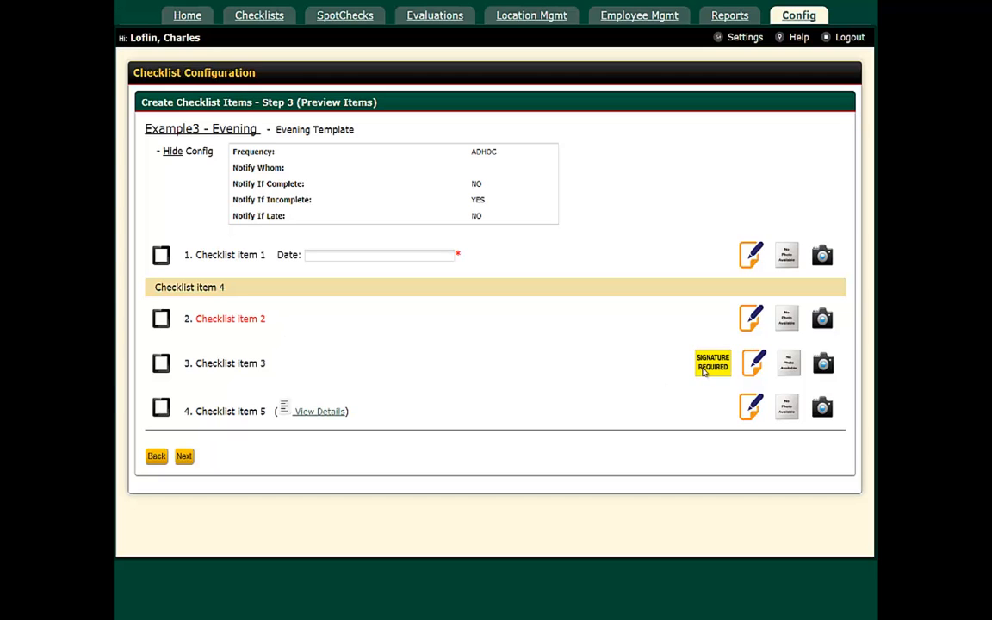
{"action": "left_click", "coordinate": [336, 412]}
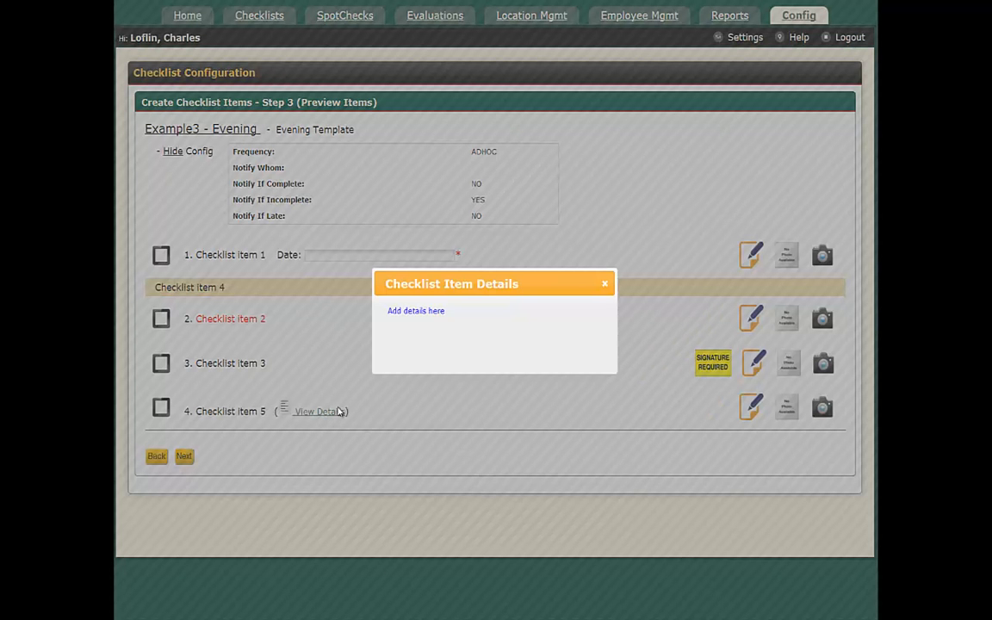
{"action": "left_click", "coordinate": [605, 284]}
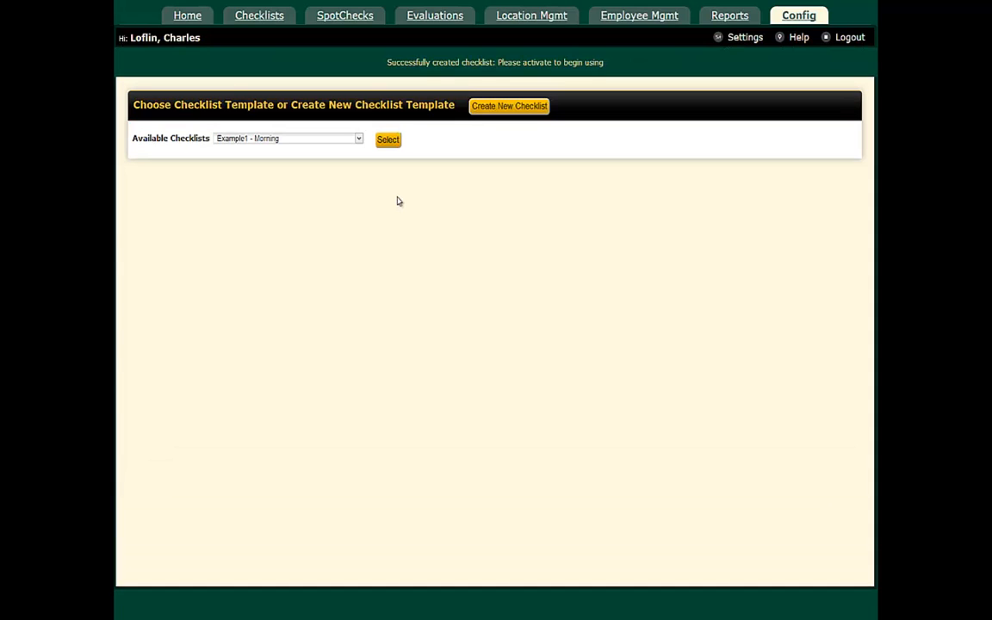
Step: Open the draft template Example3 - Evening and activate it
{"action": "left_click", "coordinate": [359, 139]}
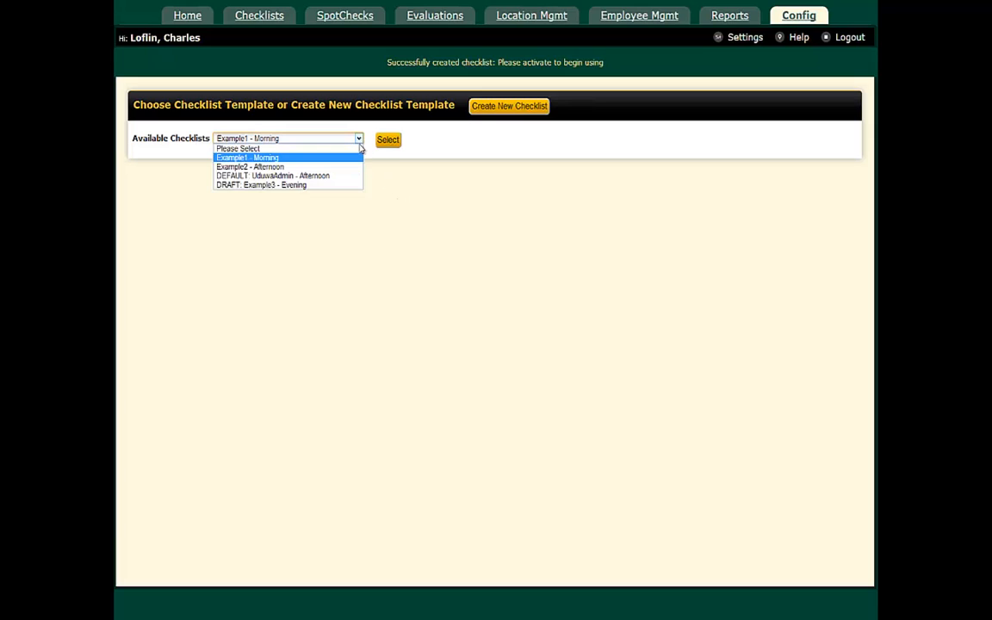
{"action": "left_click", "coordinate": [352, 185]}
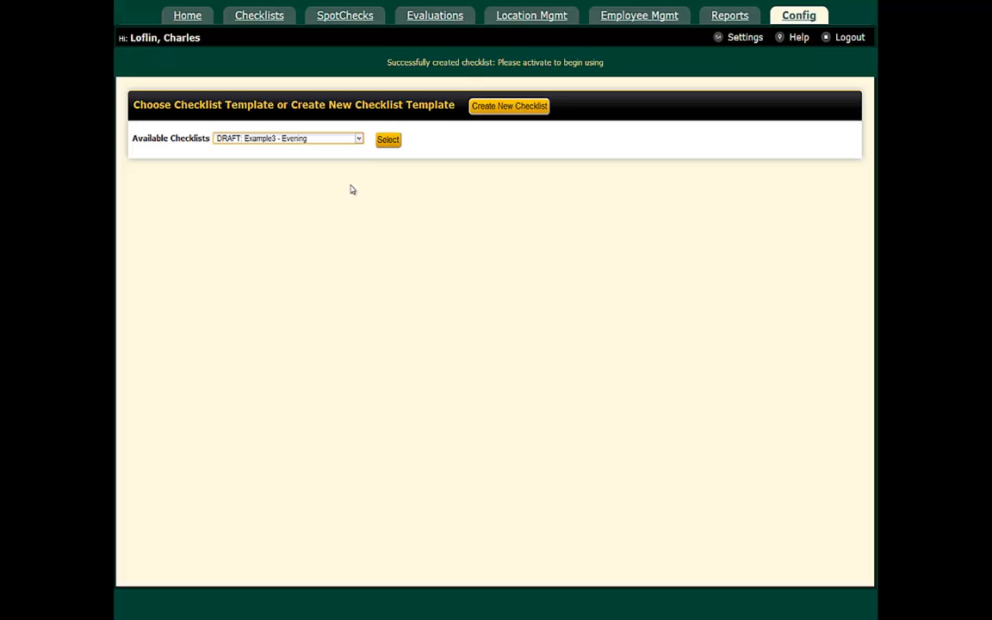
{"action": "left_click", "coordinate": [387, 140]}
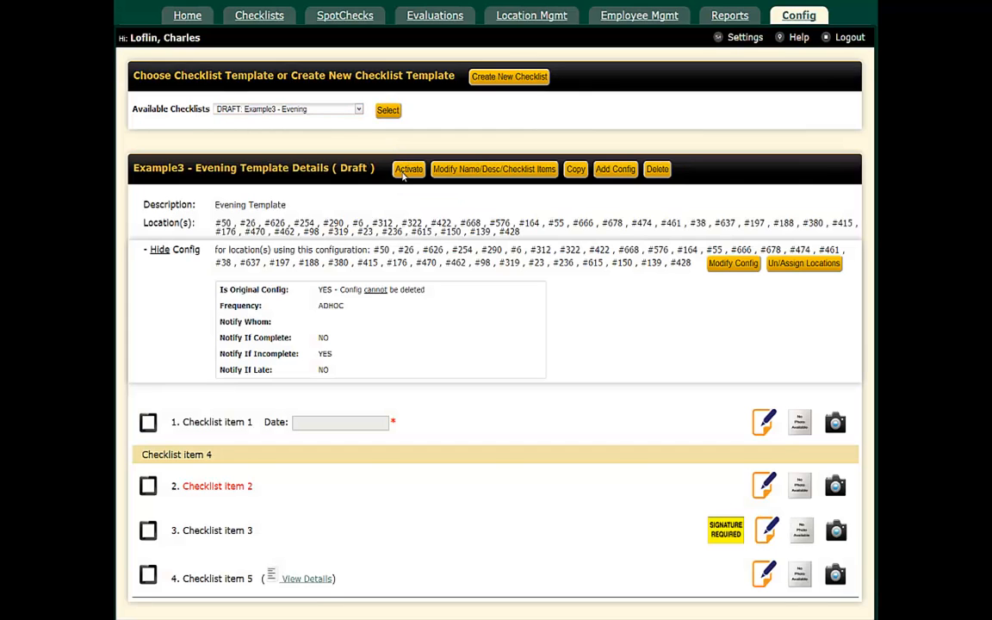
{"action": "left_click", "coordinate": [402, 172]}
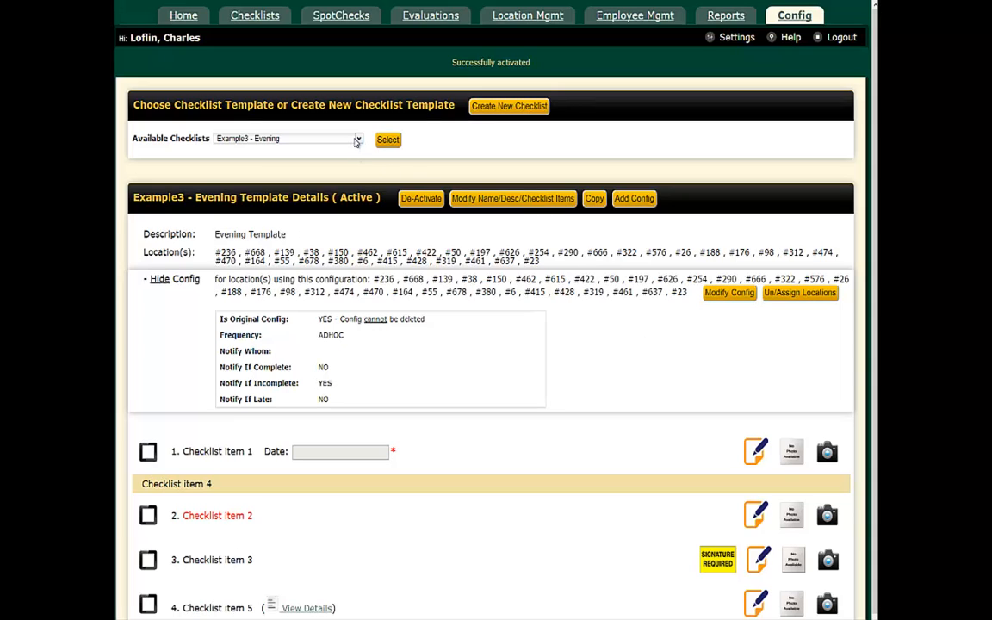
Step: Copy the Example3 - Evening template and name the copy "Example4 - Closing"
{"action": "left_click", "coordinate": [596, 199]}
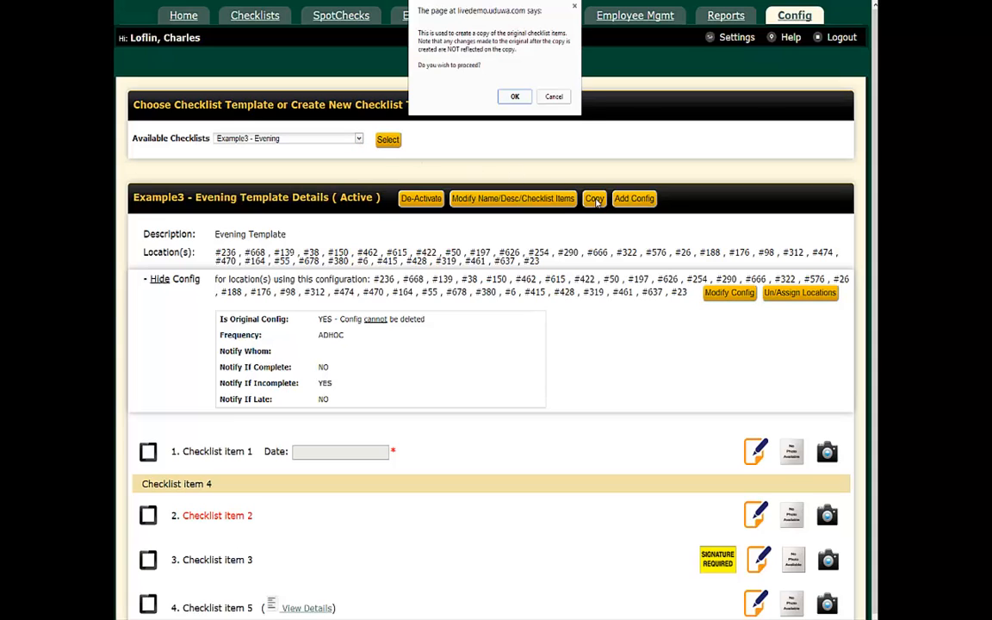
{"action": "left_click", "coordinate": [513, 97]}
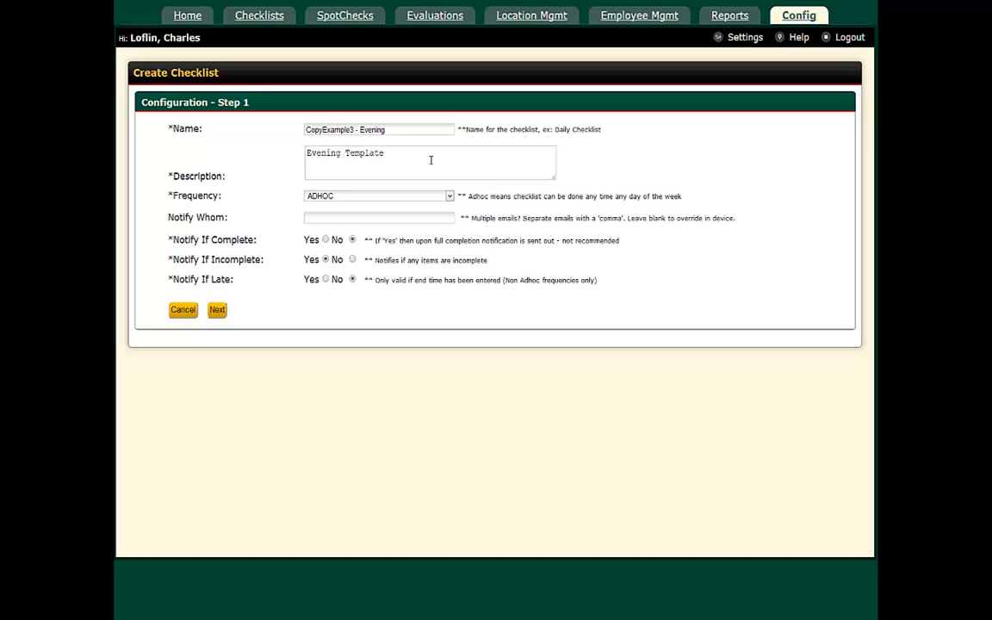
{"action": "double_click", "coordinate": [402, 135]}
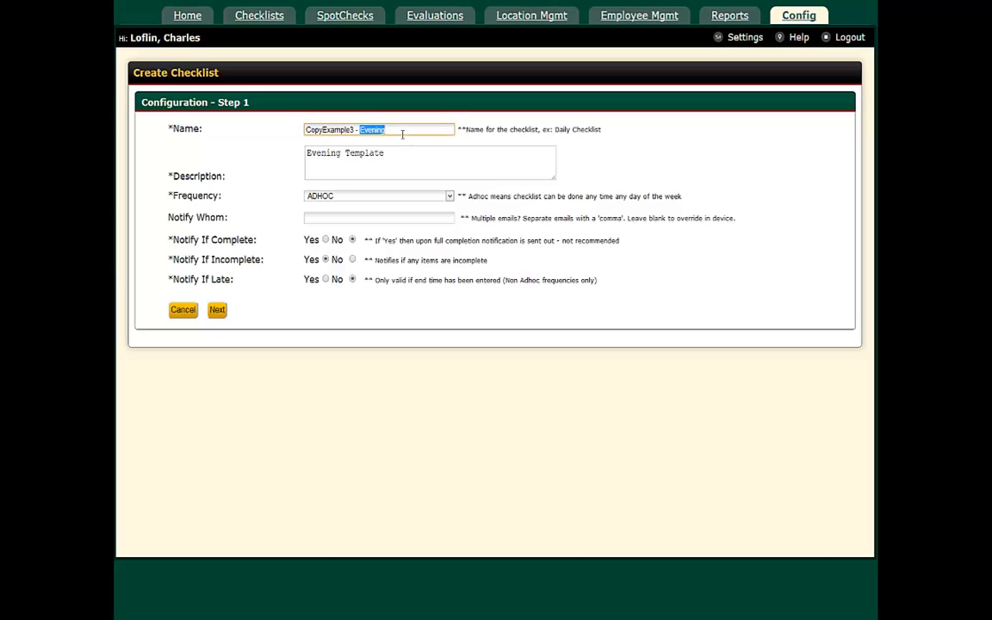
{"action": "type", "text": "Closin"}
{"action": "left_click", "coordinate": [322, 130]}
{"action": "key", "text": "BackSpace"}
{"action": "key", "text": "BackSpace"}
{"action": "key", "text": "BackSpace"}
{"action": "key", "text": "BackSpace"}
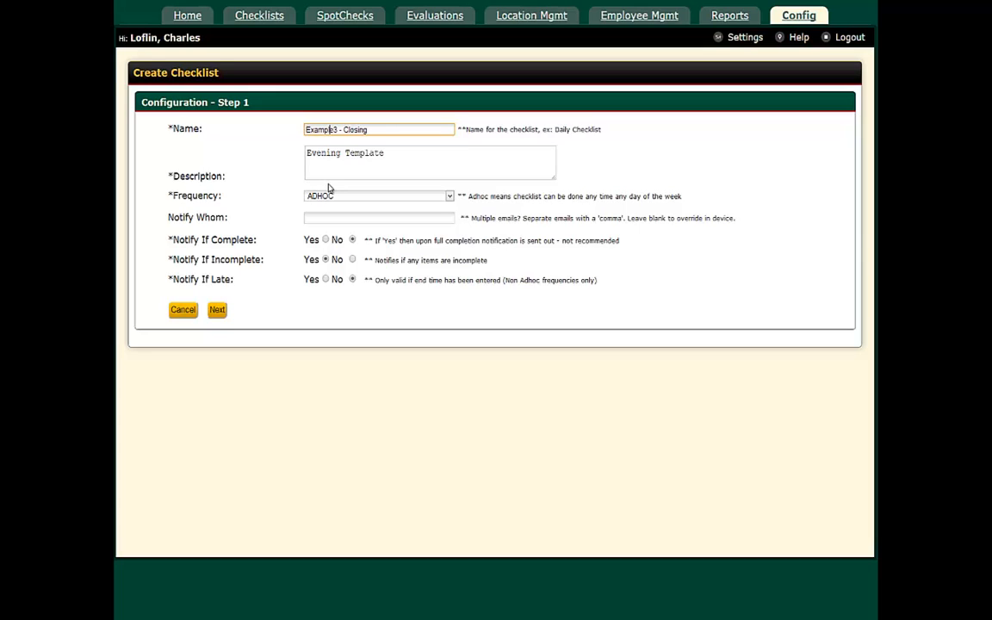
{"action": "key", "text": "BackSpace"}
{"action": "type", "text": "4"}
Step: Change the copied template's description to "Closing Template" and continue to its checklist items
{"action": "double_click", "coordinate": [320, 153]}
{"action": "type", "text": "Clsing"}
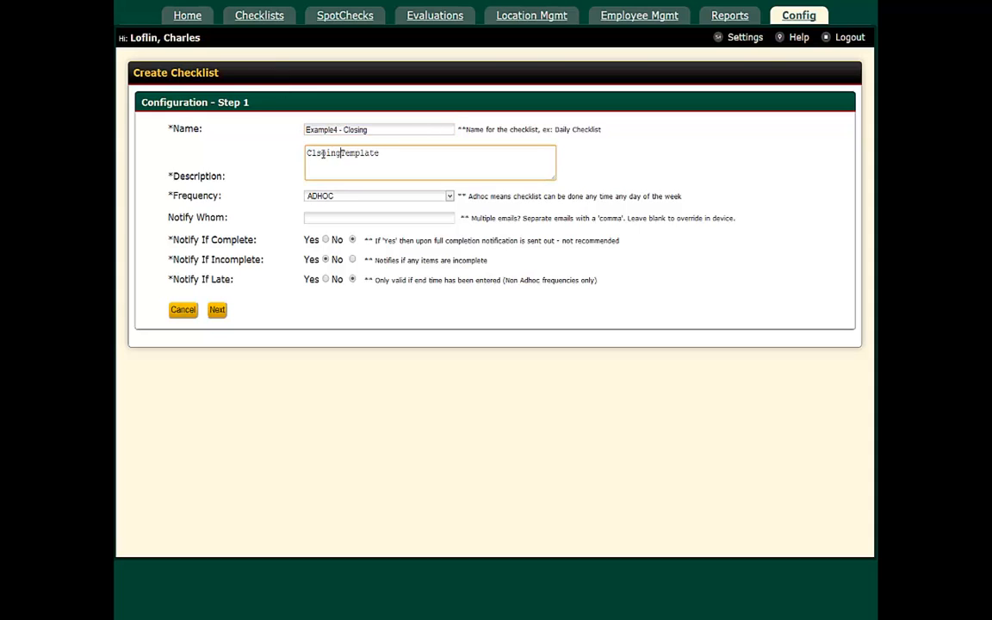
{"action": "key", "text": "BackSpace"}
{"action": "key", "text": "BackSpace"}
{"action": "key", "text": "BackSpace"}
{"action": "key", "text": "BackSpace"}
{"action": "key", "text": "BackSpace"}
{"action": "type", "text": "osing"}
{"action": "left_click", "coordinate": [218, 311]}
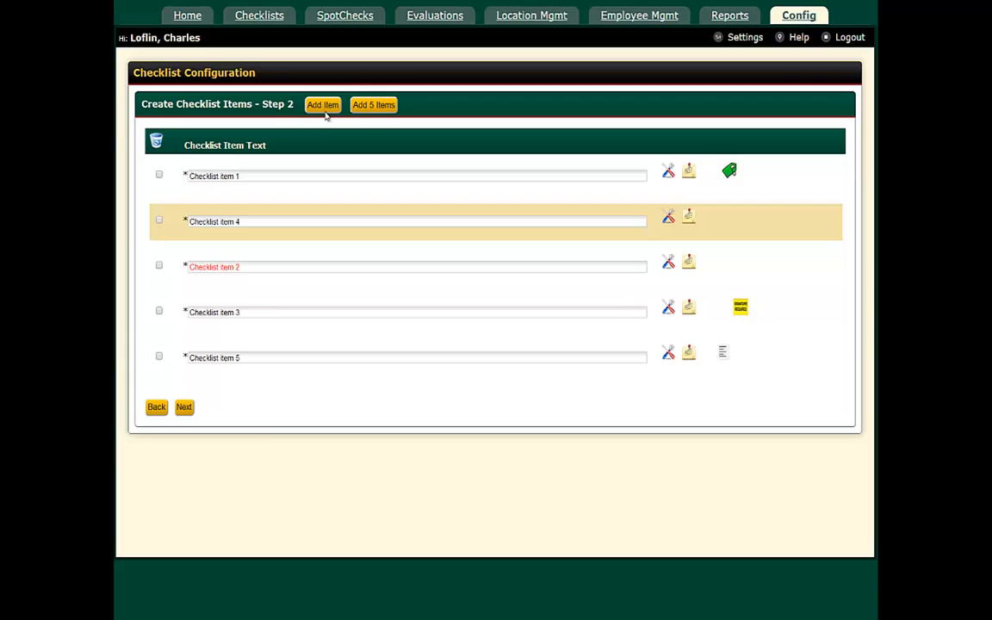
Step: Add a checklist item named "Close and lock door" and continue to the item preview
{"action": "left_click", "coordinate": [326, 104]}
{"action": "left_click", "coordinate": [275, 402]}
{"action": "type", "text": "C"}
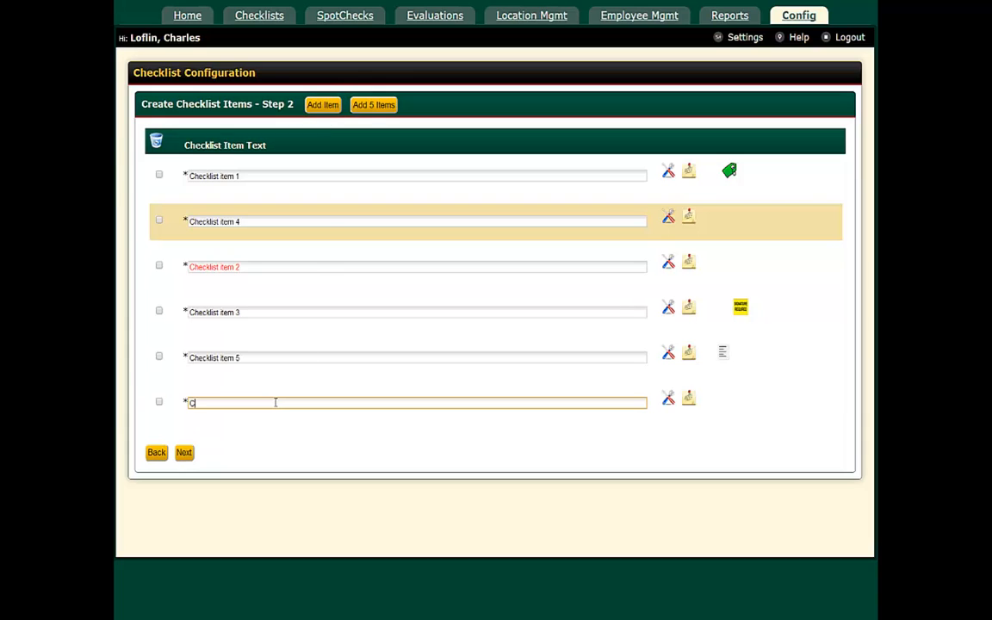
{"action": "type", "text": "lose and lock door"}
{"action": "left_click", "coordinate": [183, 452]}
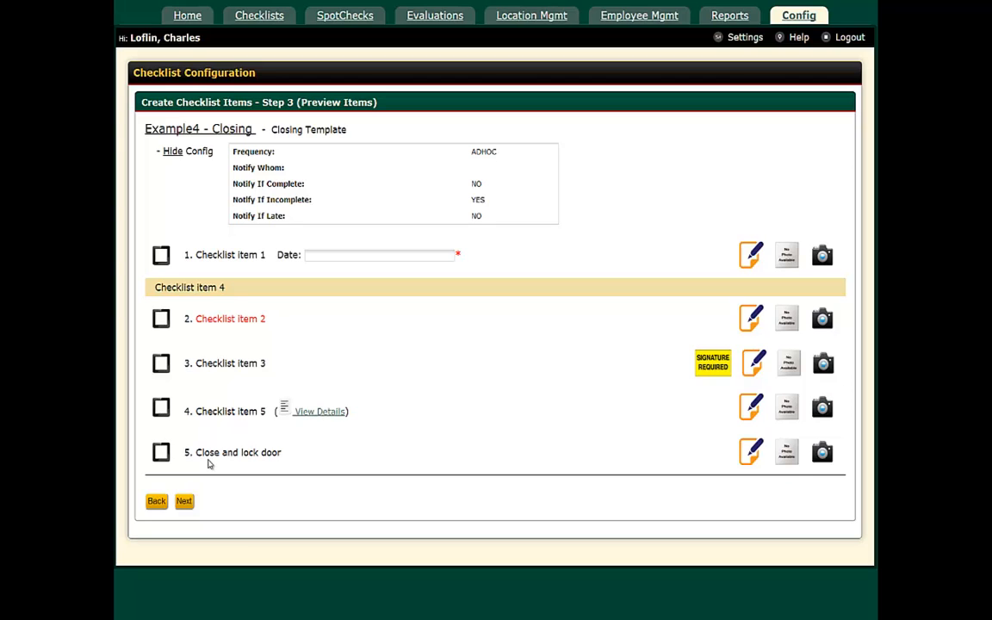
Step: Apply the checklist to all available locations and create it as a draft
{"action": "left_click", "coordinate": [190, 502]}
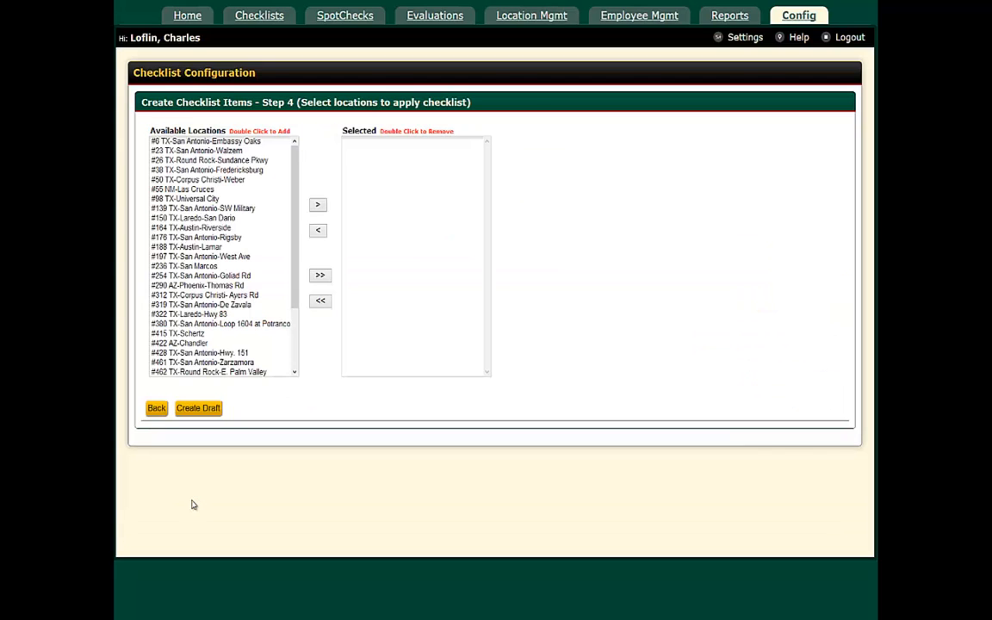
{"action": "left_click", "coordinate": [318, 277]}
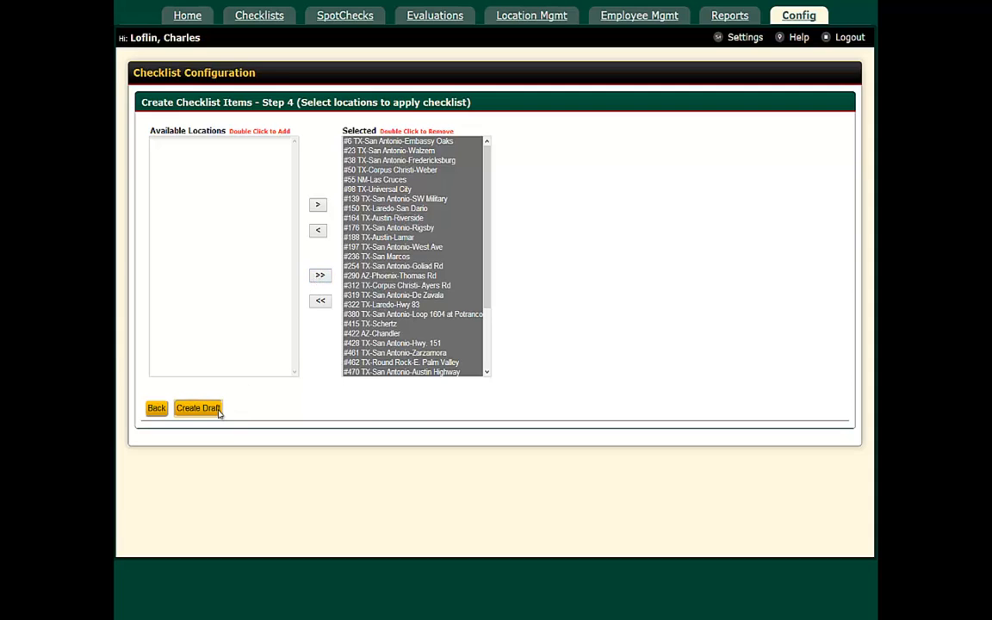
{"action": "left_click", "coordinate": [198, 408]}
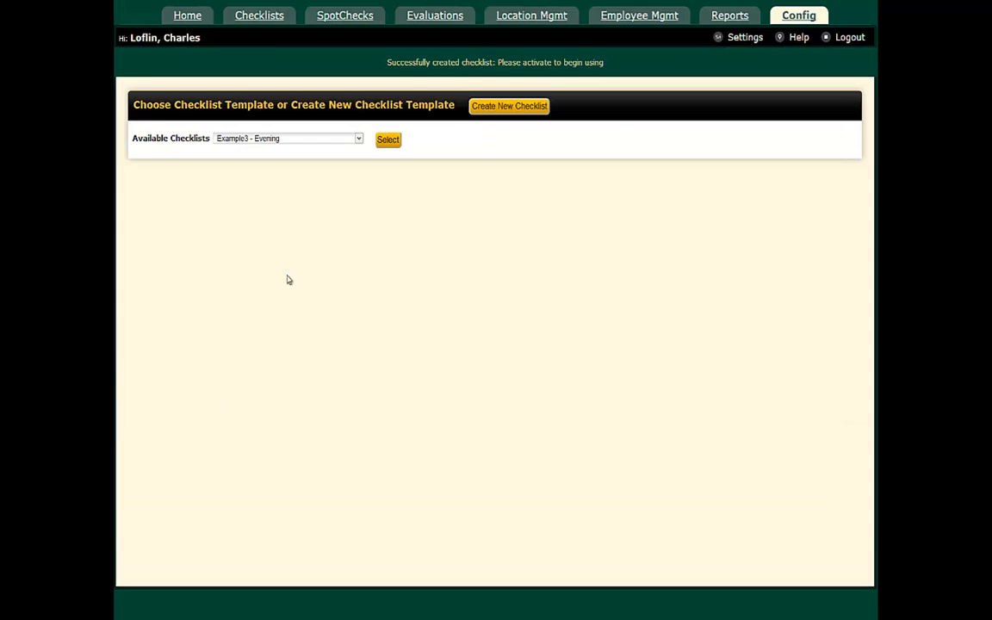
Step: Open the draft template Example4 - Closing and activate it
{"action": "left_click", "coordinate": [357, 139]}
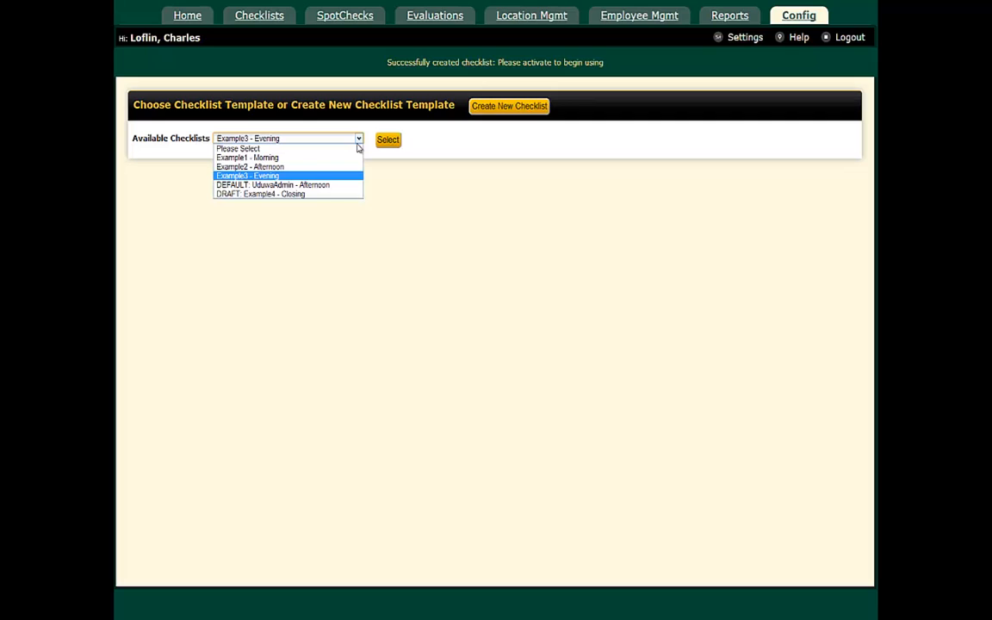
{"action": "left_click", "coordinate": [358, 194]}
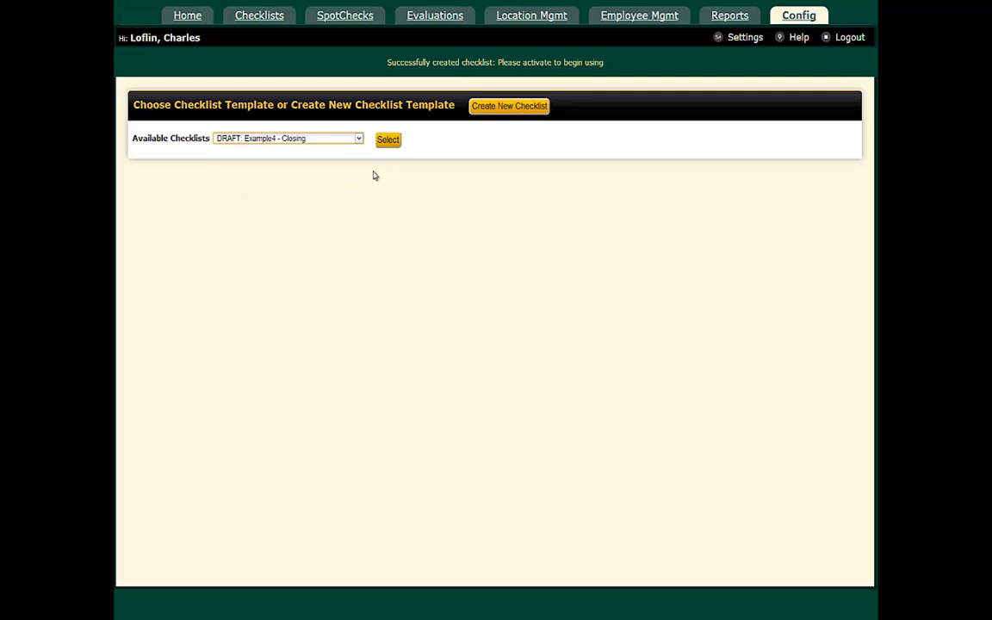
{"action": "left_click", "coordinate": [389, 141]}
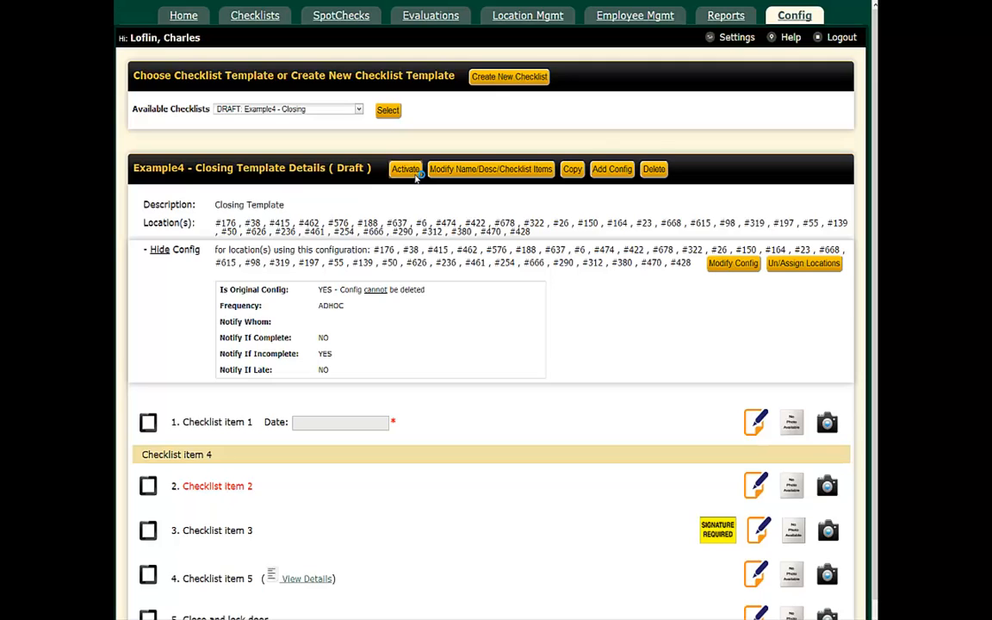
{"action": "left_click", "coordinate": [406, 170]}
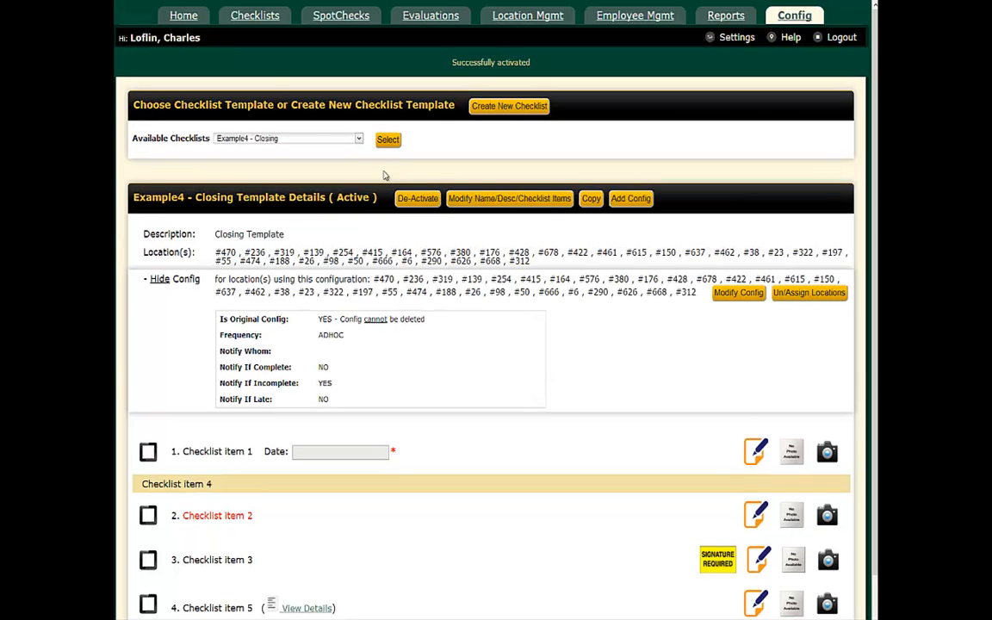
Step: Check which checklist templates can be chosen when beginning a new checklist
{"action": "left_click", "coordinate": [267, 21]}
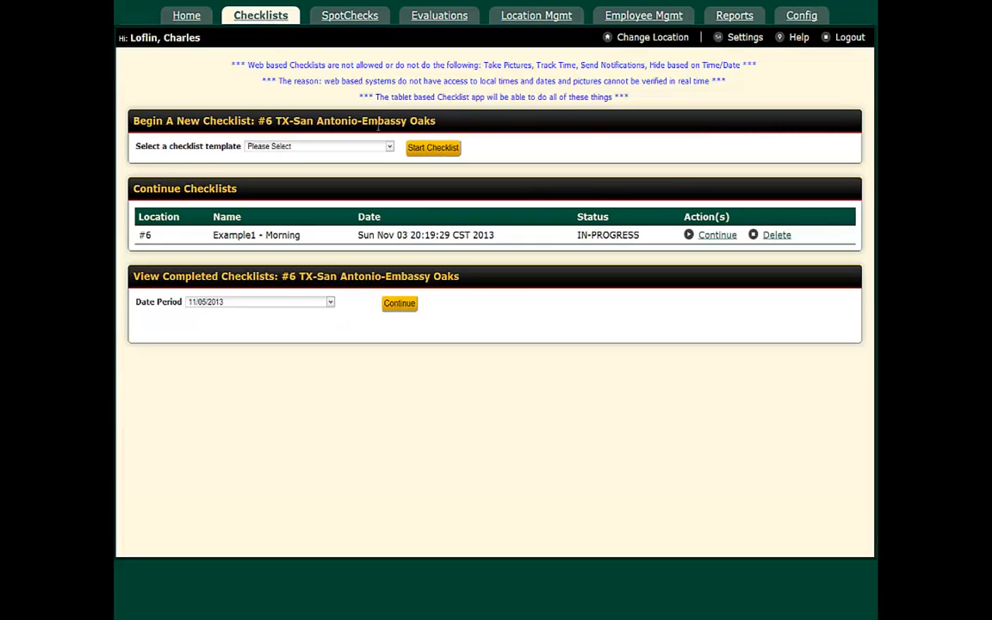
{"action": "left_click", "coordinate": [389, 146]}
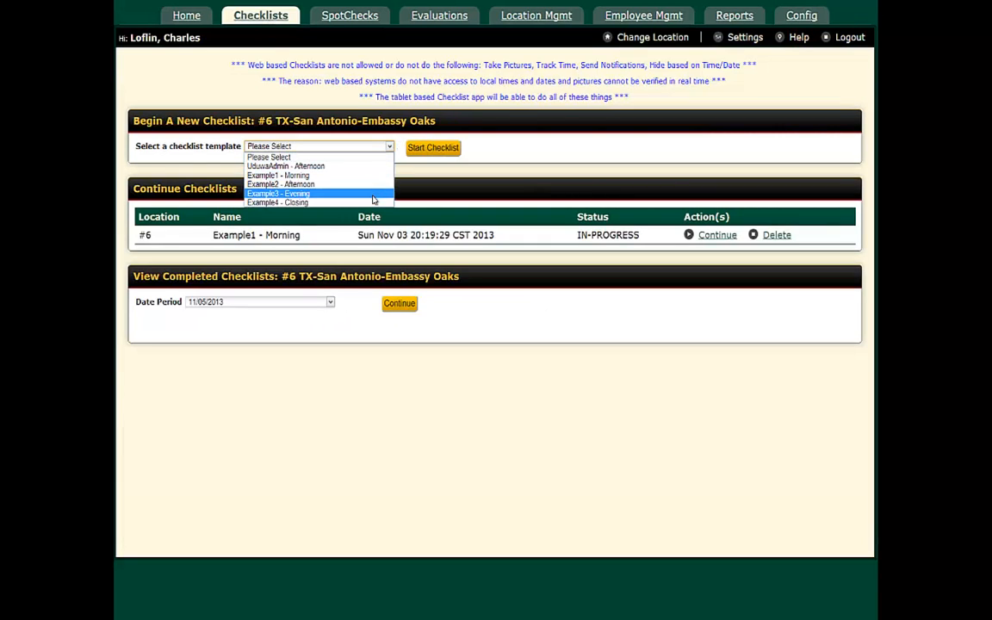